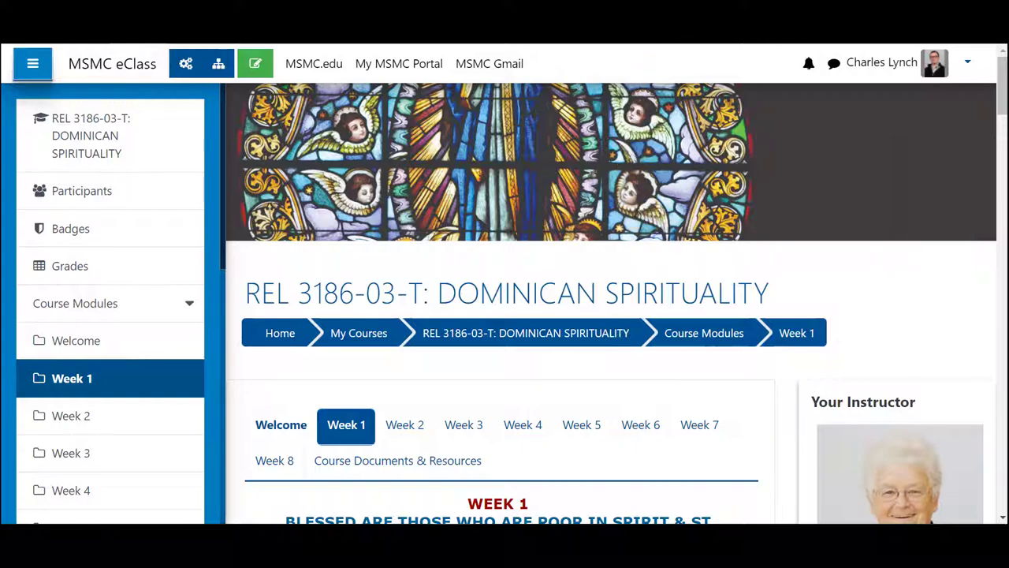
# Switch from eClass to the MSMC Portal, open the college's Google mail and go to Google Drive from there
pyautogui.hotkey('ctrl', 'Tab')
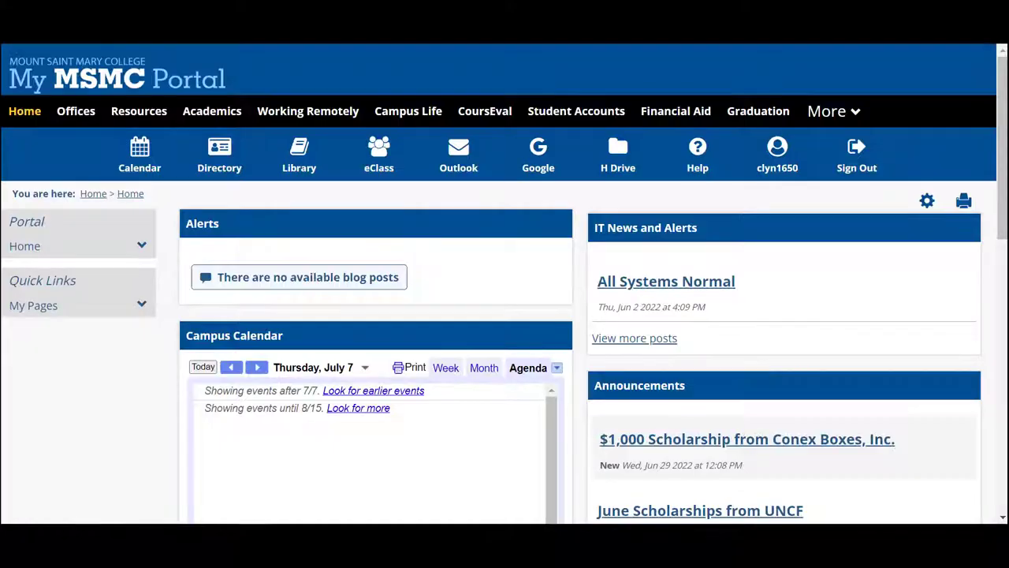
pyautogui.click(540, 158)
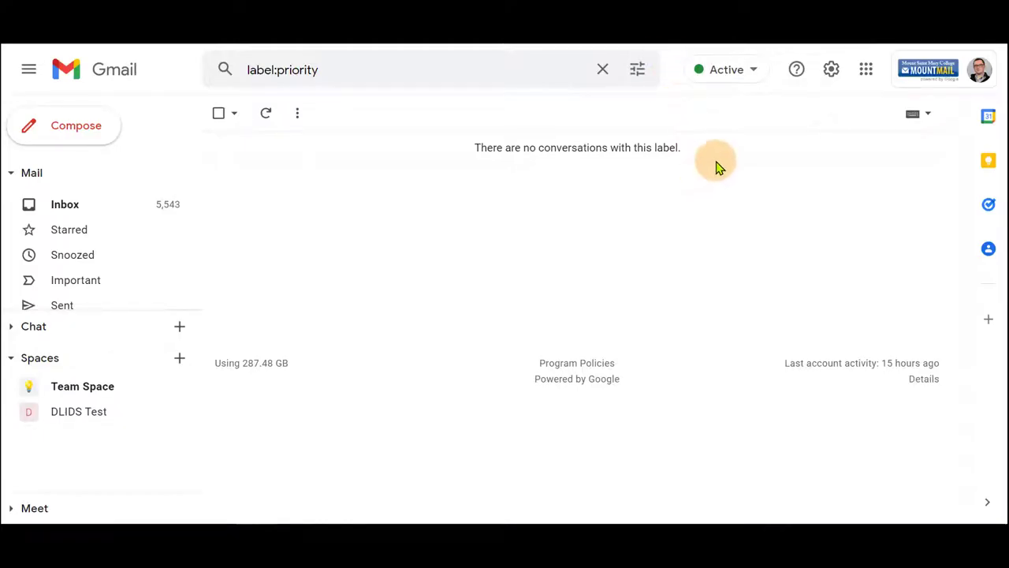
pyautogui.click(867, 71)
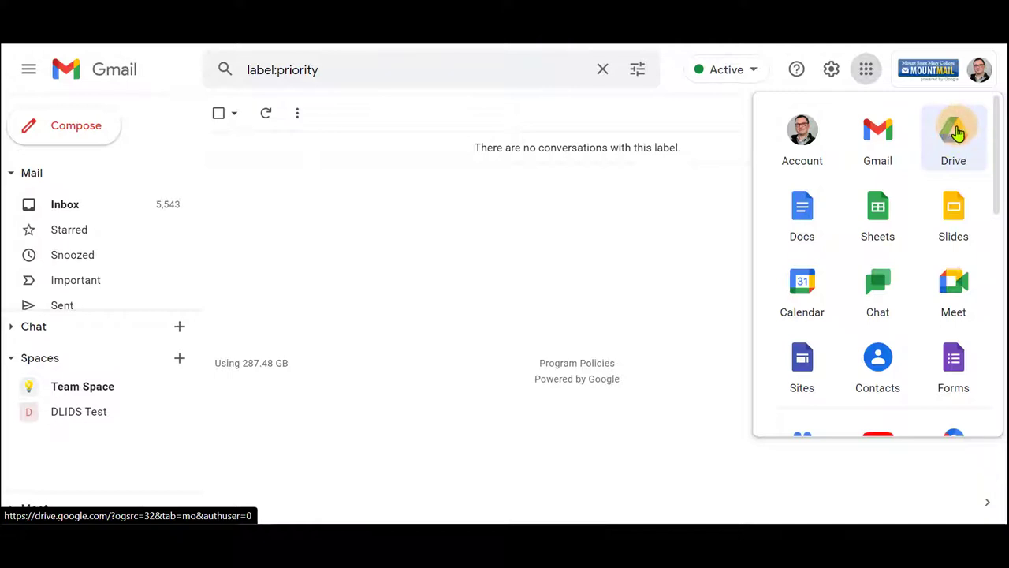
pyautogui.click(954, 132)
# Create a folder named "class 1 / cit 2160 fall 22" in My Drive
pyautogui.click(276, 116)
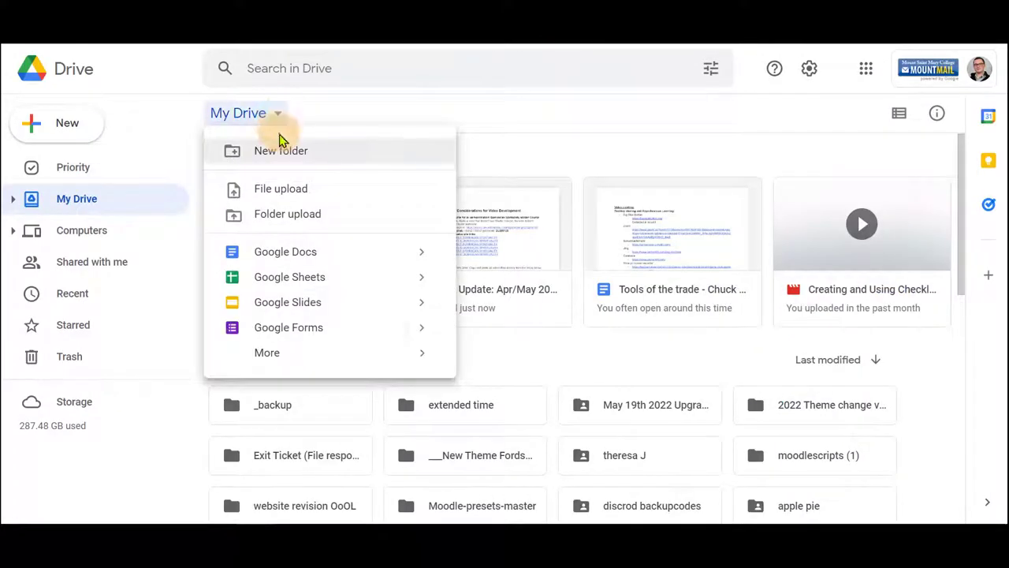
pyautogui.click(282, 151)
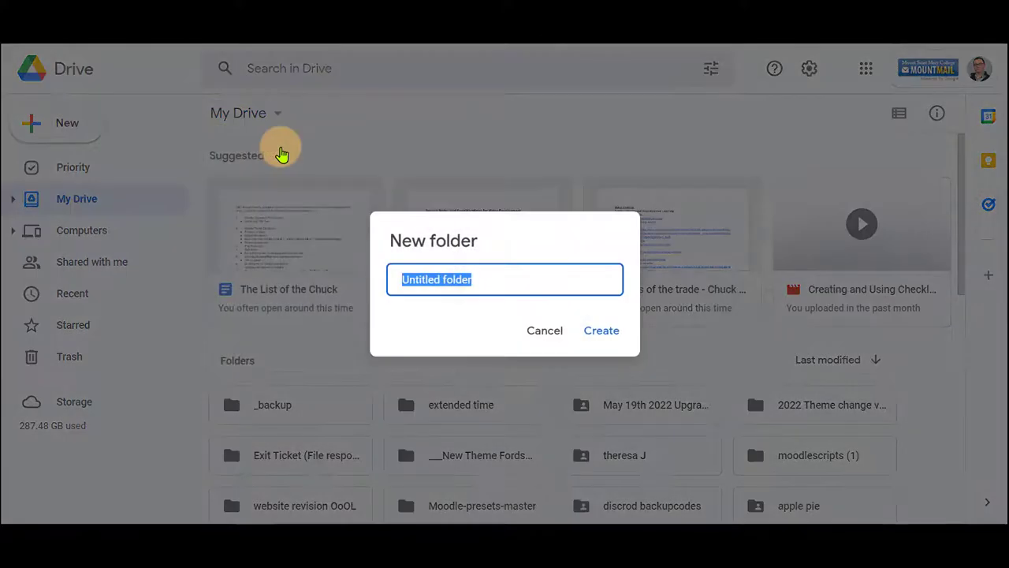
pyautogui.write('class 1 ')
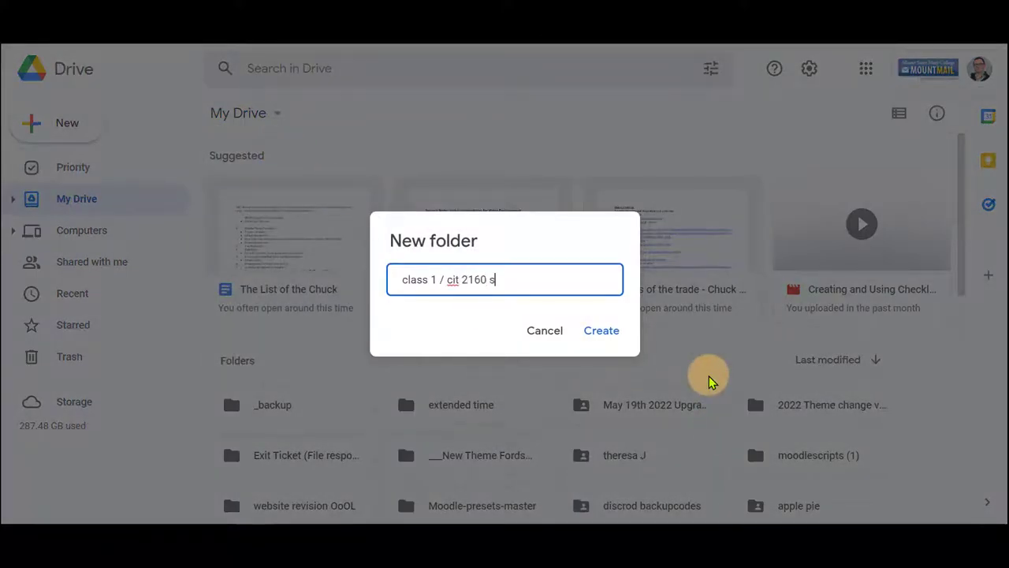
pyautogui.write('/ cit 2160 fall 22')
pyautogui.click(602, 332)
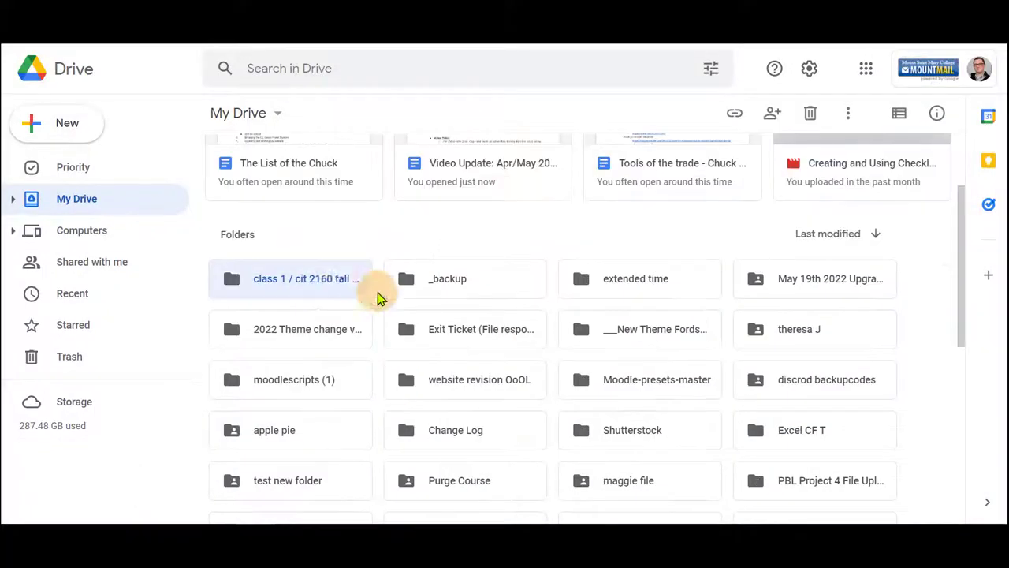
# Create a subfolder named "week 1" inside the "class 1 / cit 2160 fall 22" folder
pyautogui.doubleClick(336, 281)
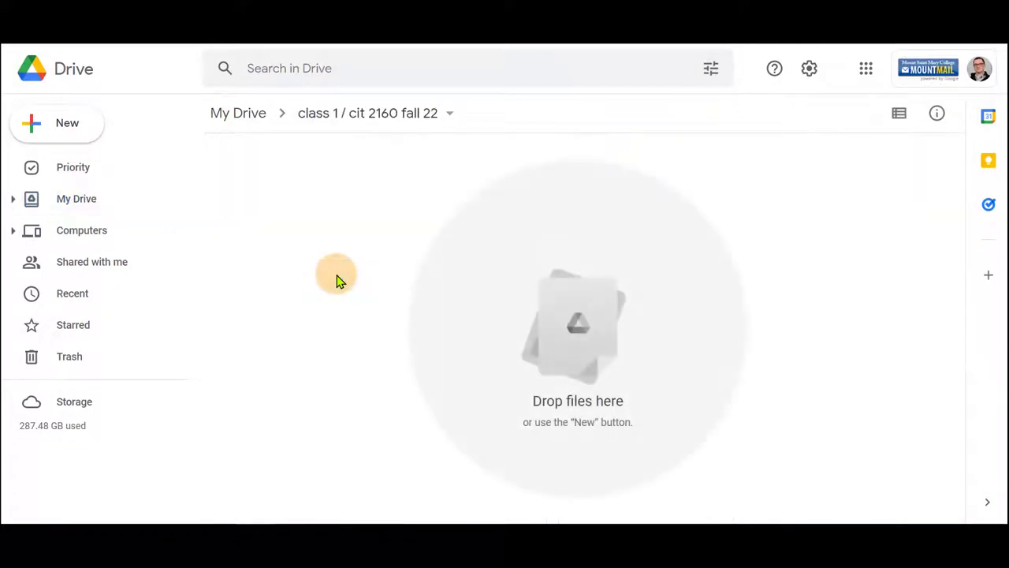
pyautogui.click(441, 120)
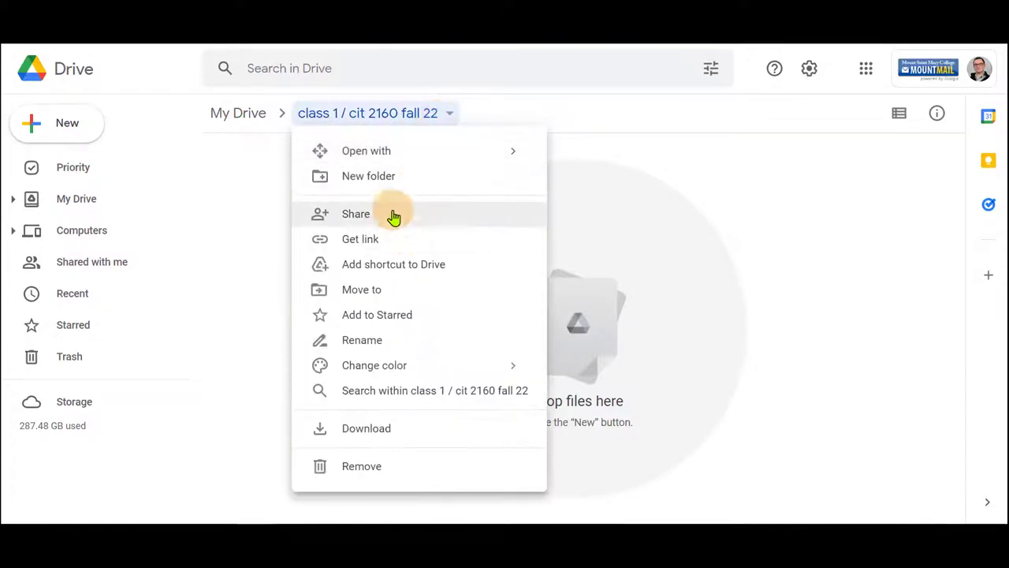
pyautogui.click(378, 179)
pyautogui.write('week 1')
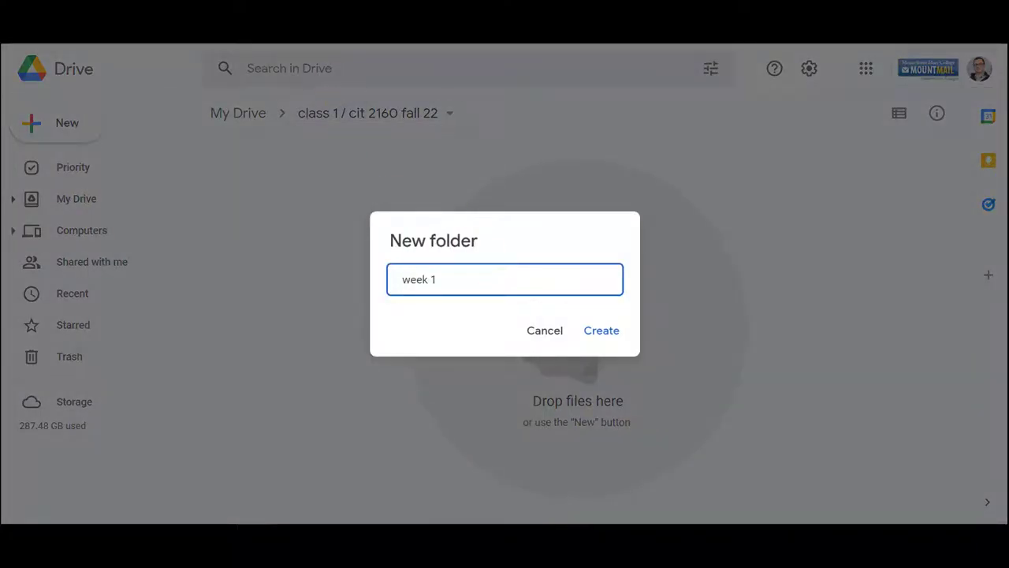
pyautogui.click(598, 336)
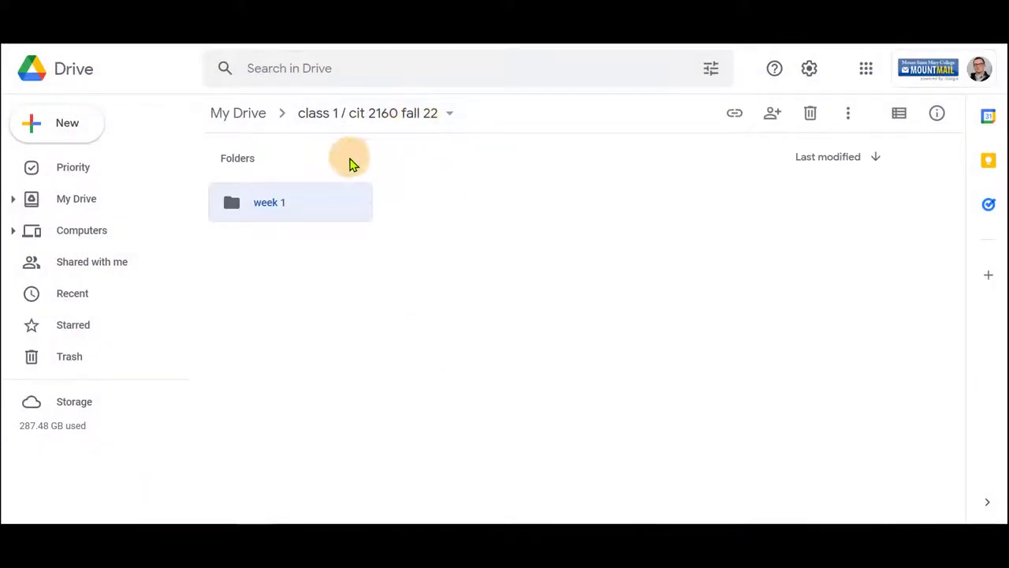
# Share the "week 1" folder by setting its general access to Mount Saint Mary College
pyautogui.click(424, 118)
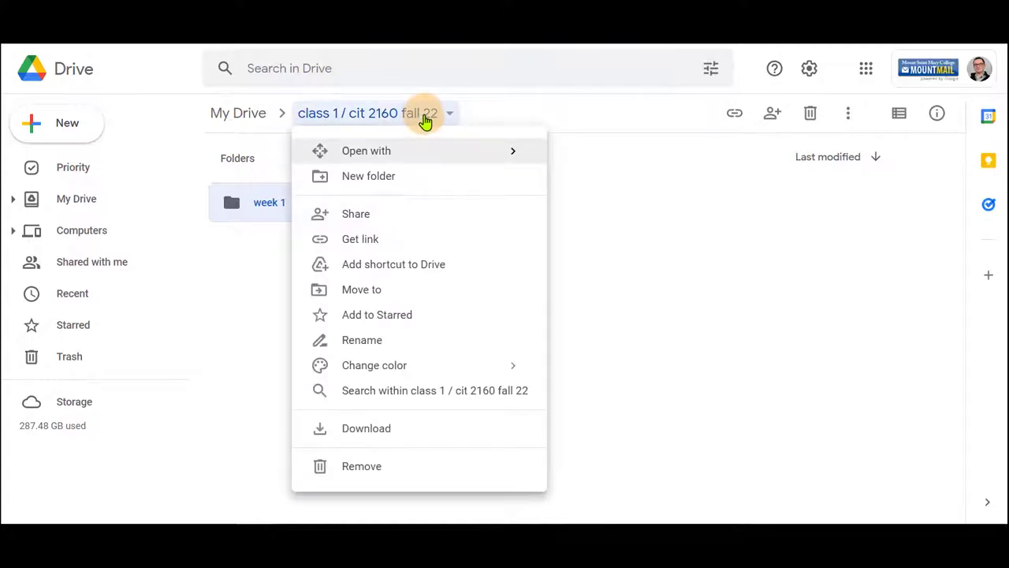
pyautogui.click(268, 214)
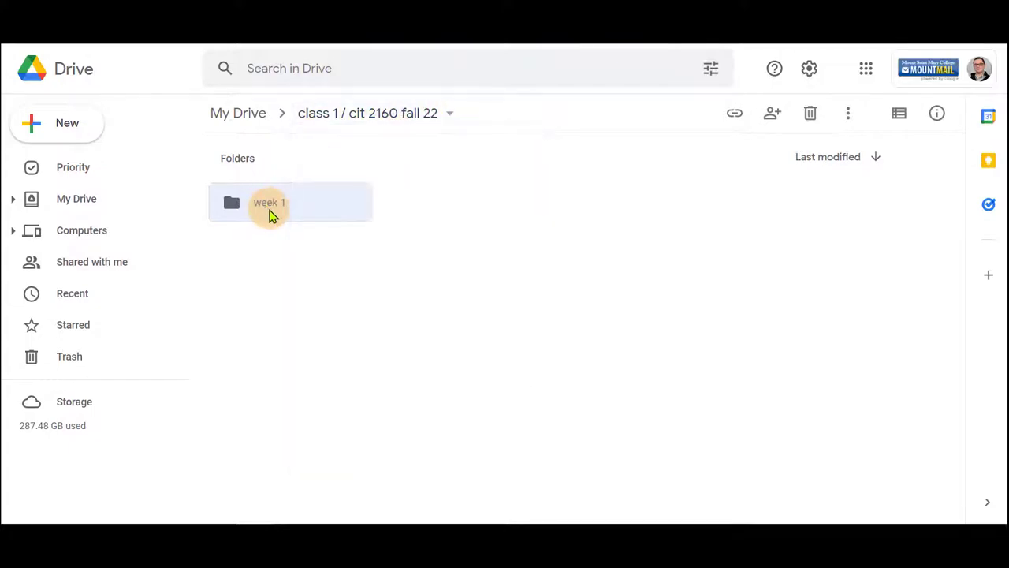
pyautogui.rightClick(270, 214)
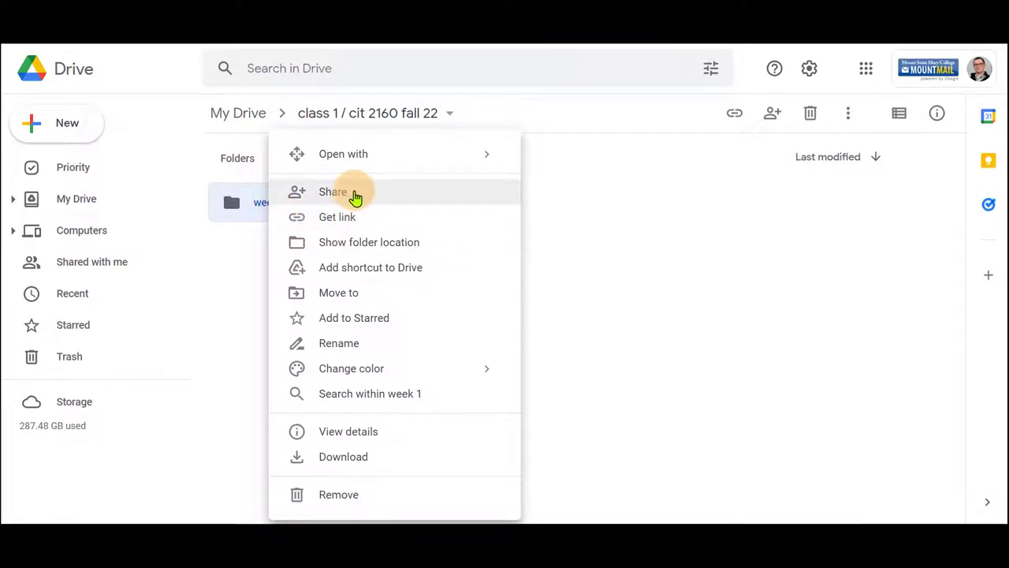
pyautogui.click(355, 197)
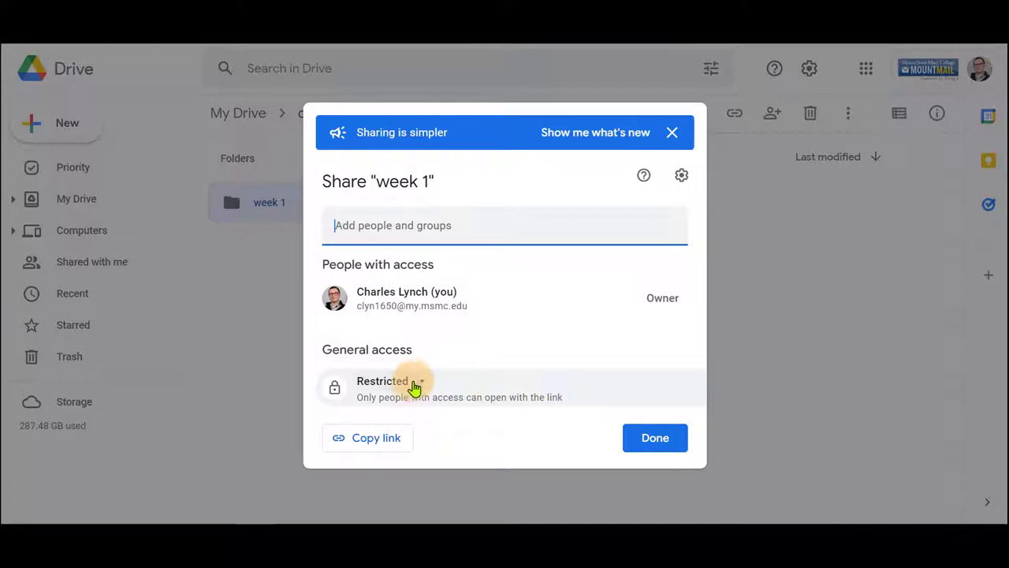
pyautogui.click(411, 385)
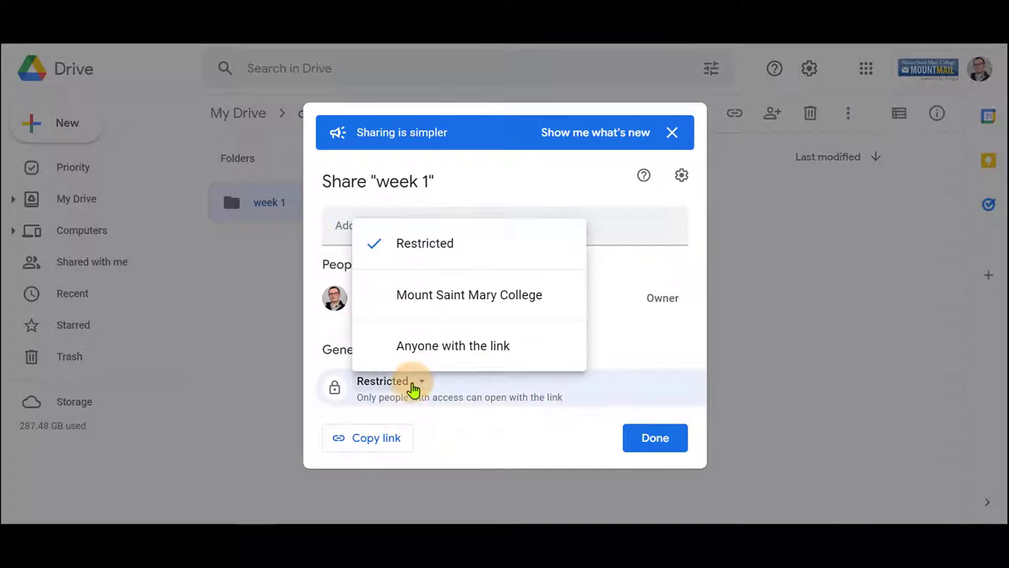
pyautogui.click(439, 302)
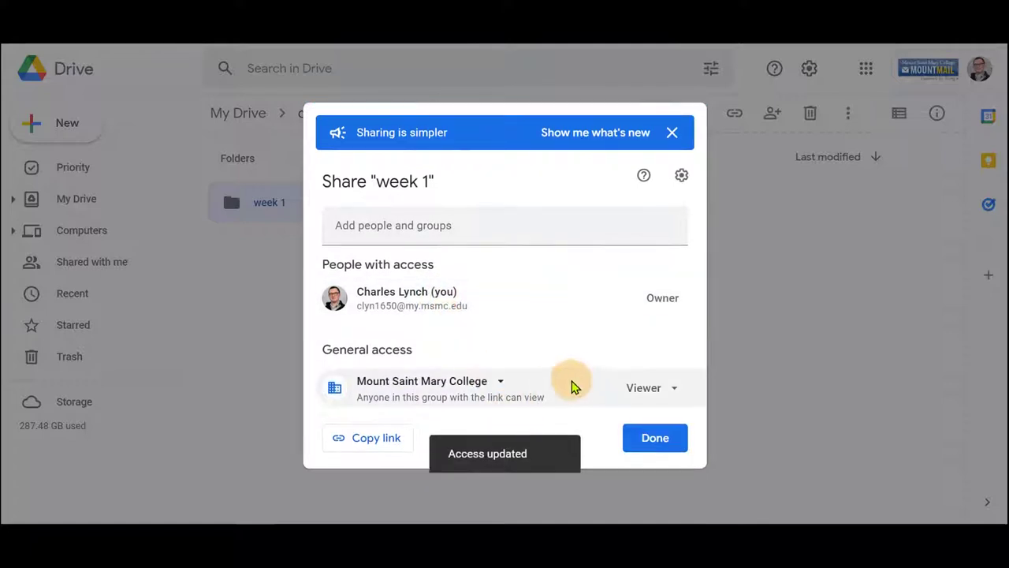
# Check the role options while keeping Viewer, and copy the "week 1" folder's share link before finishing the sharing
pyautogui.click(641, 390)
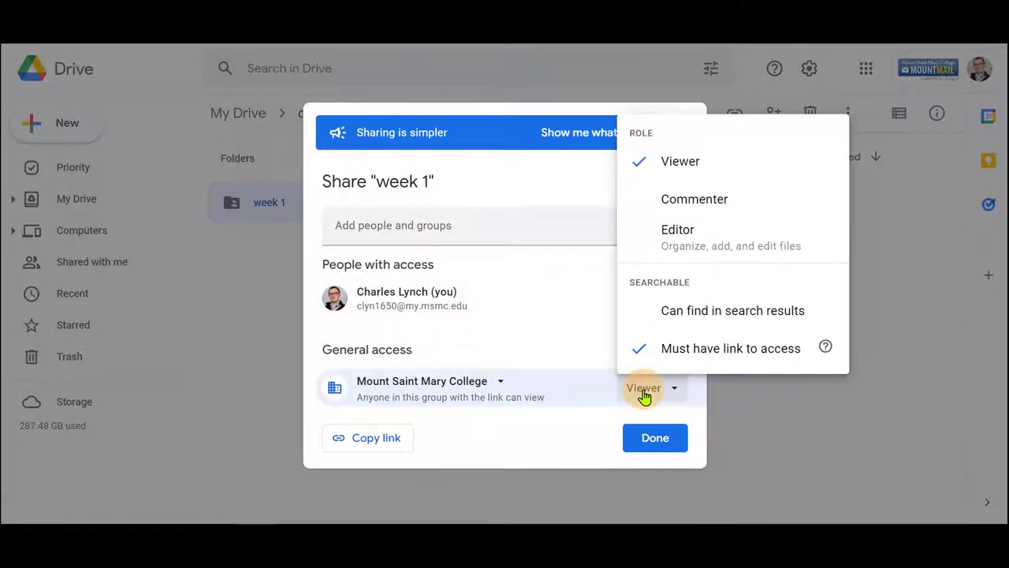
pyautogui.click(644, 394)
pyautogui.click(365, 440)
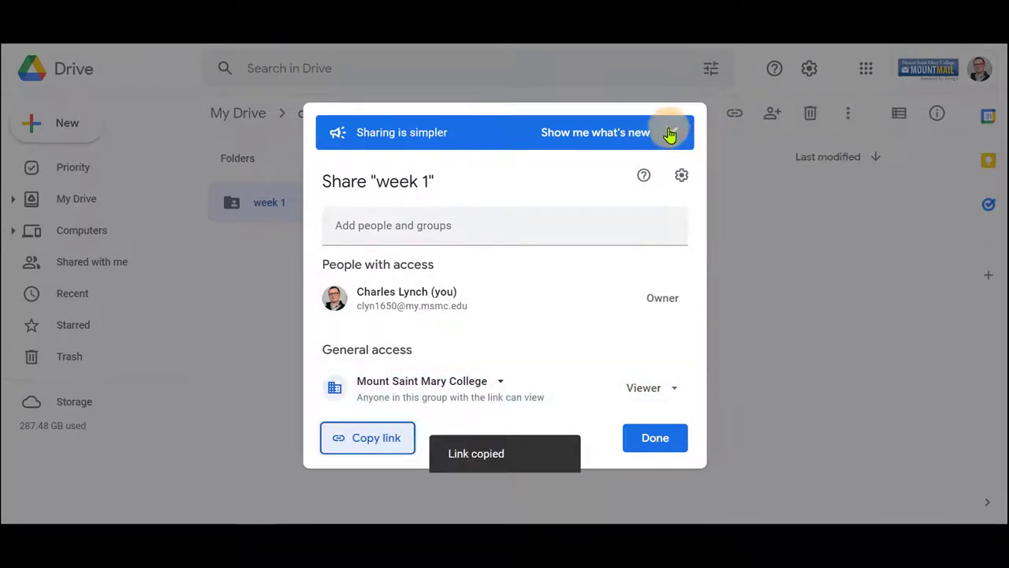
pyautogui.click(640, 449)
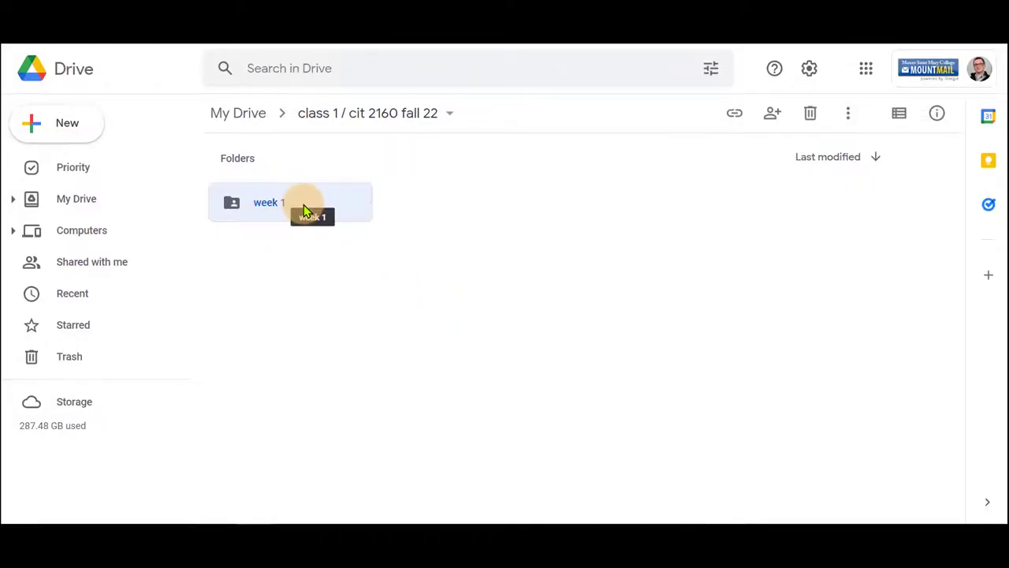
# Upload the image "150px wider" from the Moodle Images folder into the "week 1" folder
pyautogui.doubleClick(306, 208)
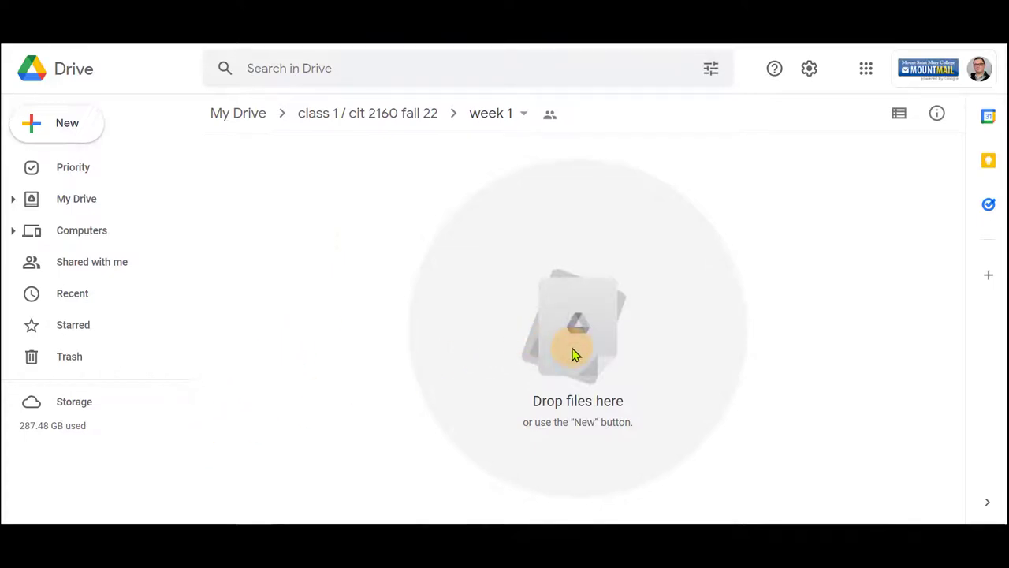
pyautogui.rightClick(387, 217)
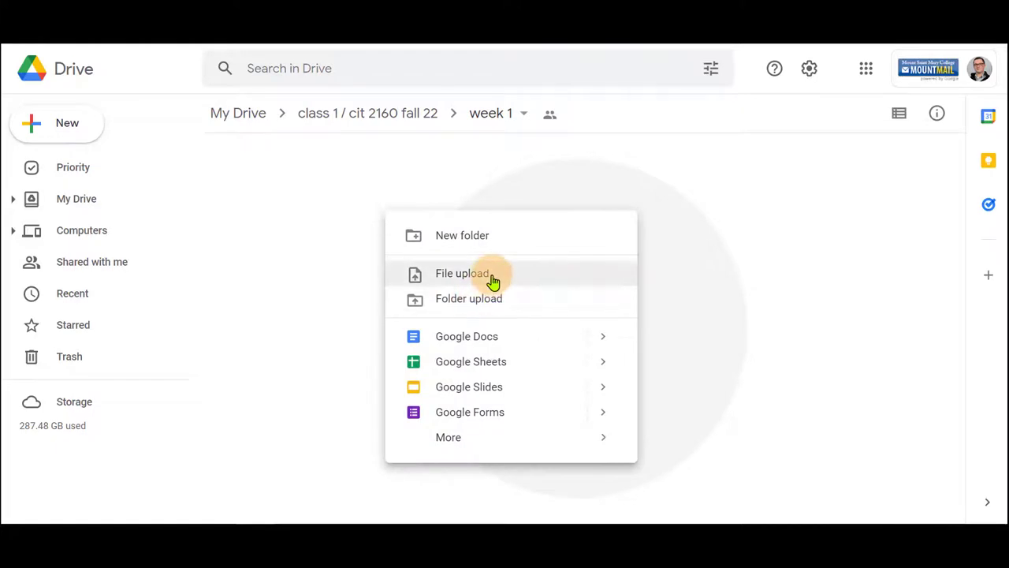
pyautogui.click(464, 274)
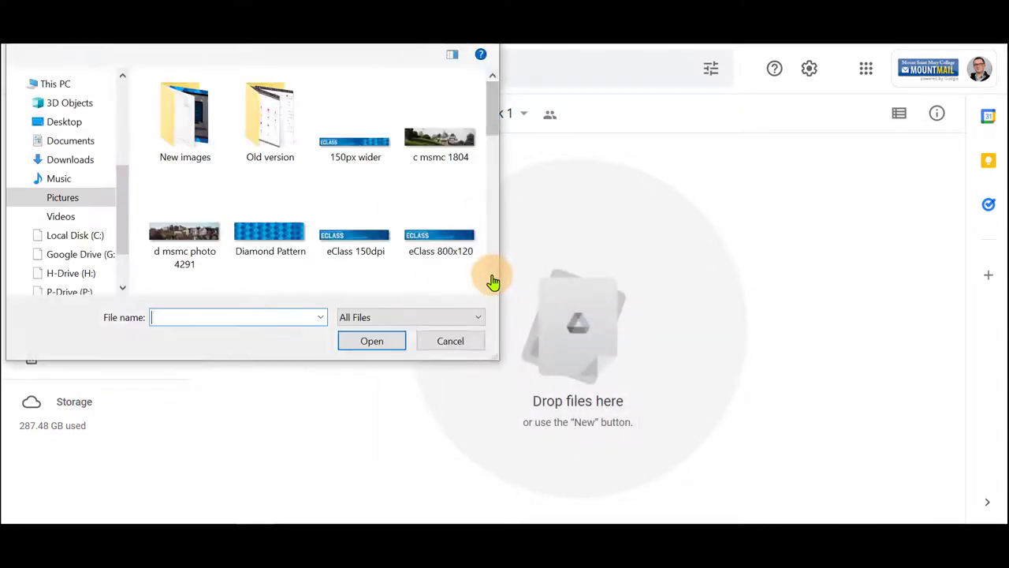
pyautogui.moveTo(456, 44); pyautogui.dragTo(500, 103)
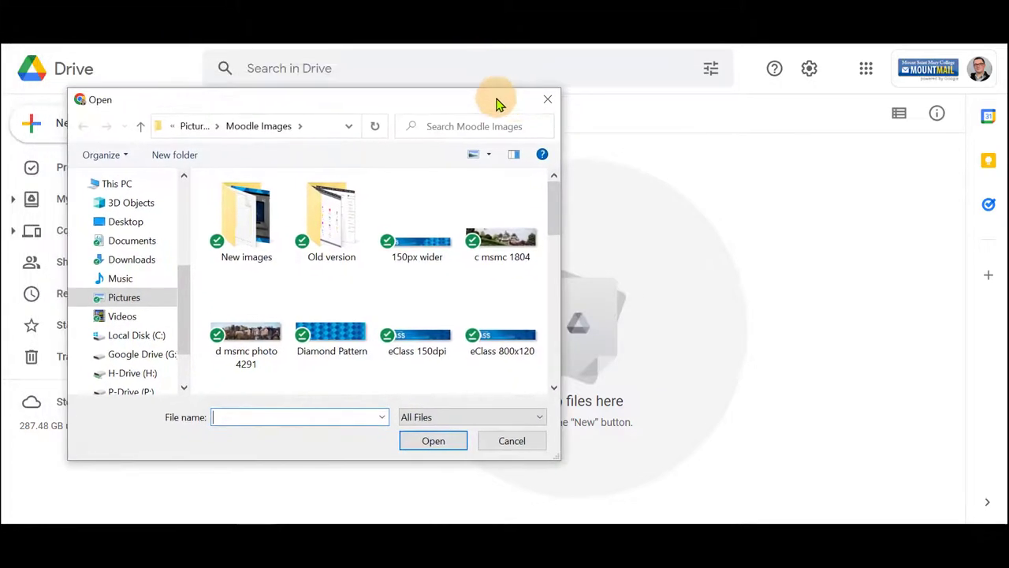
pyautogui.click(418, 254)
pyautogui.click(428, 444)
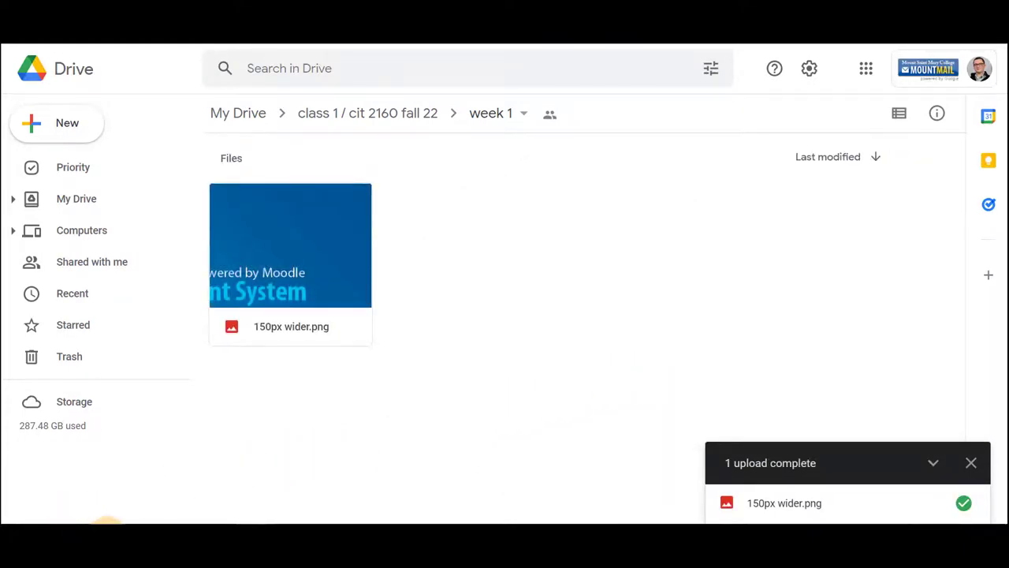
# Upload the video "Uploading Course Videos to YouTube and Posting to eClass" from File Explorer into the "week 1" folder
pyautogui.click(107, 521)
pyautogui.click(448, 268)
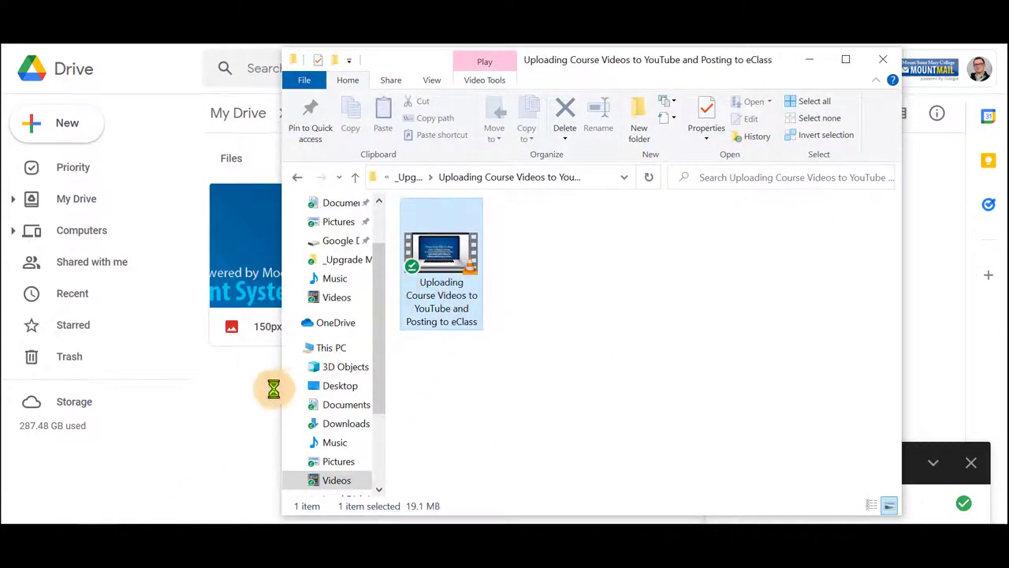
pyautogui.moveTo(273, 388); pyautogui.dragTo(520, 325)
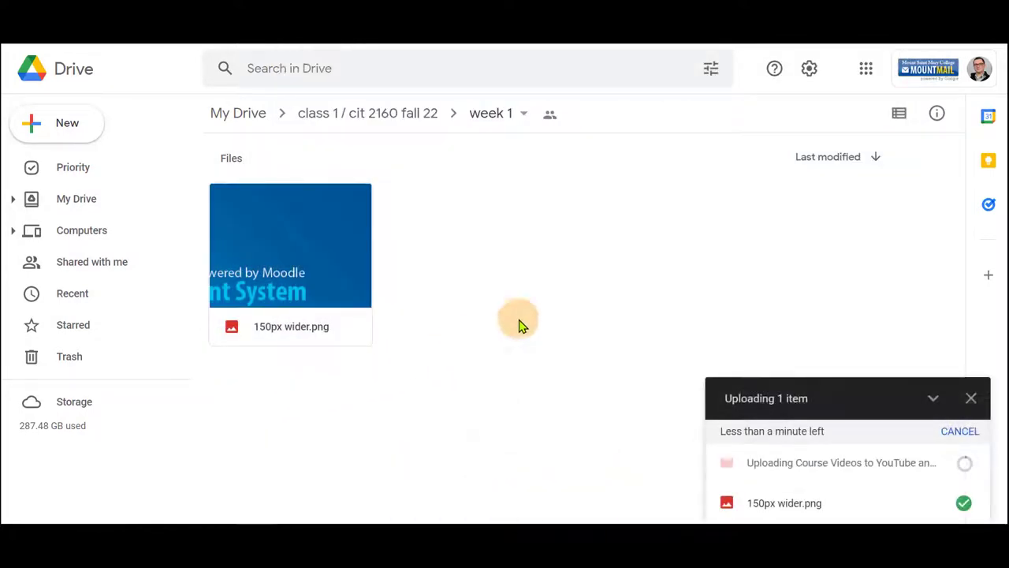
pyautogui.moveTo(911, 457)
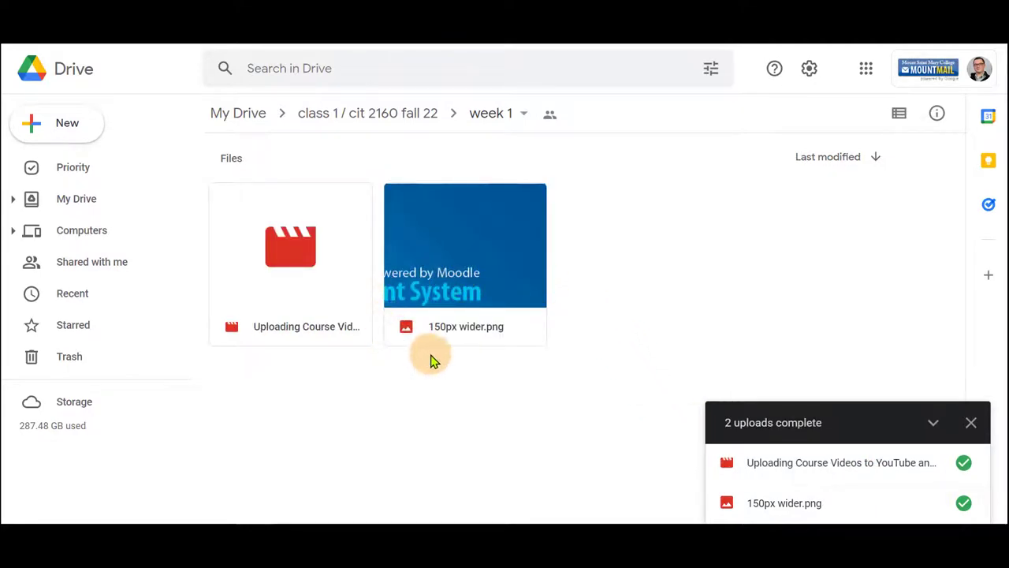
# Return to the "class 1 / cit 2160 fall 22" folder and set its general access to Mount Saint Mary College
pyautogui.click(418, 120)
pyautogui.click(286, 210)
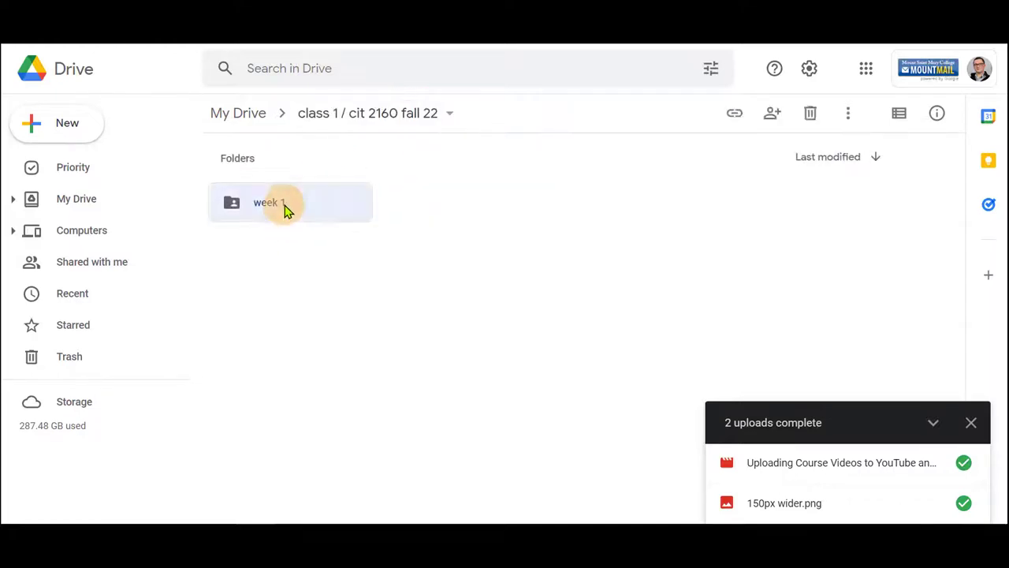
pyautogui.click(367, 114)
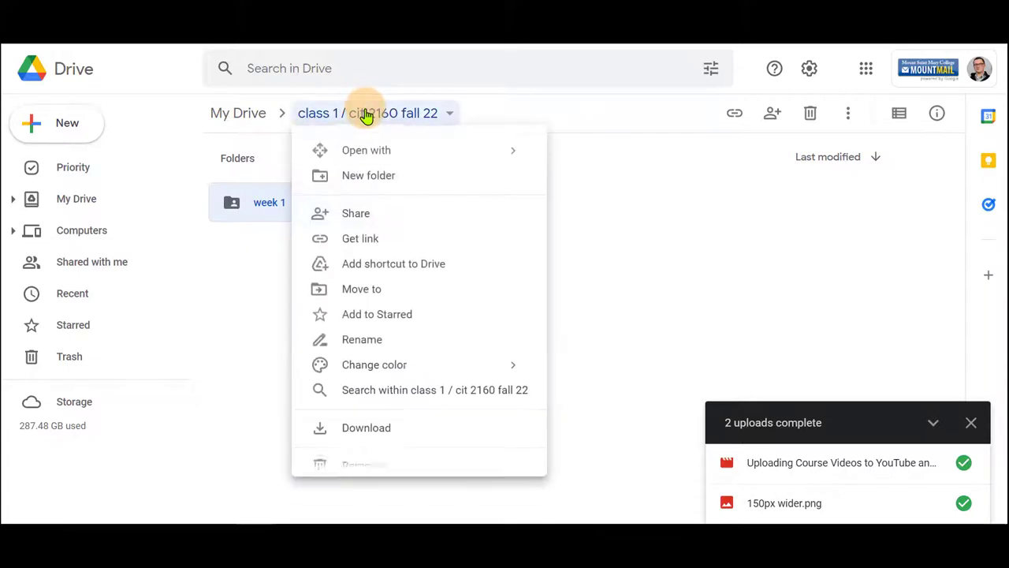
pyautogui.click(376, 222)
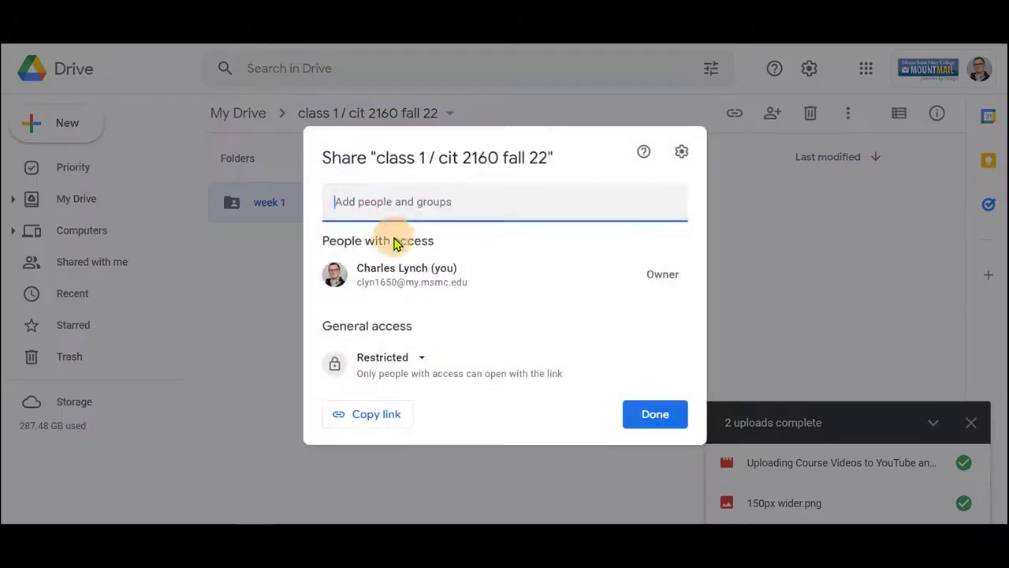
pyautogui.click(417, 381)
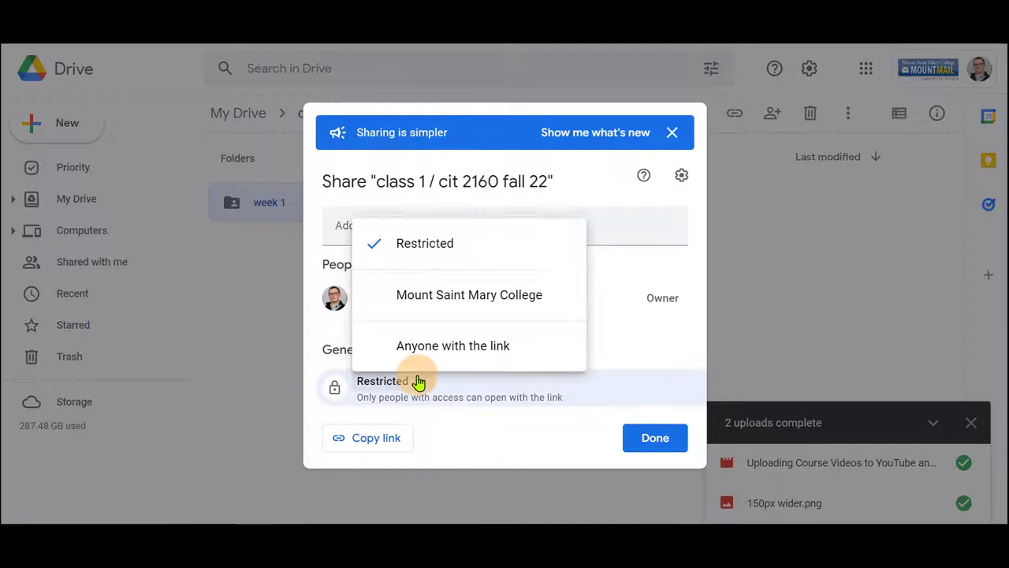
pyautogui.click(428, 306)
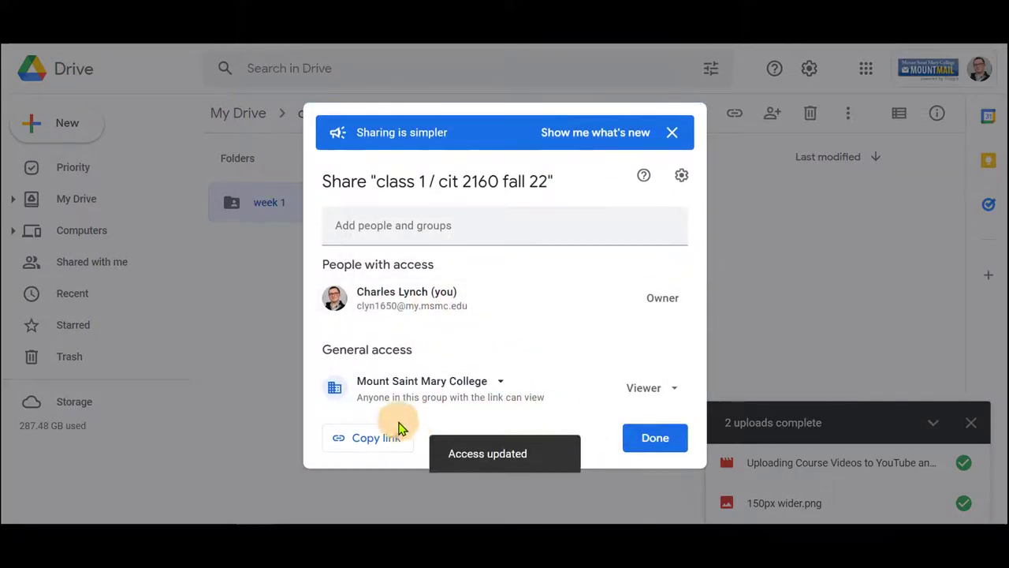
# Copy the class folder's share link and switch to the Dominican Spirituality course page in MSMC eClass
pyautogui.click(368, 440)
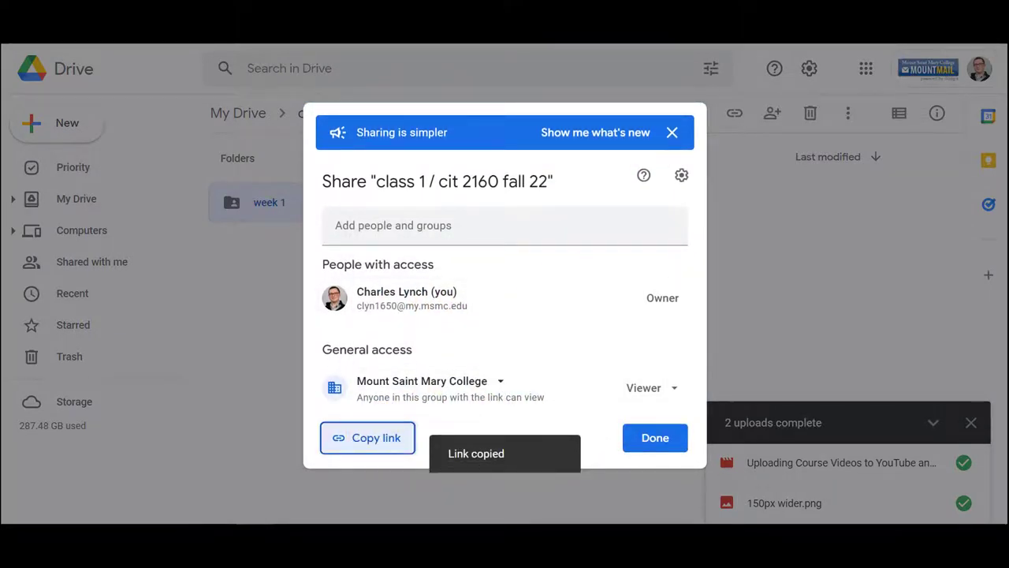
pyautogui.click(789, 35)
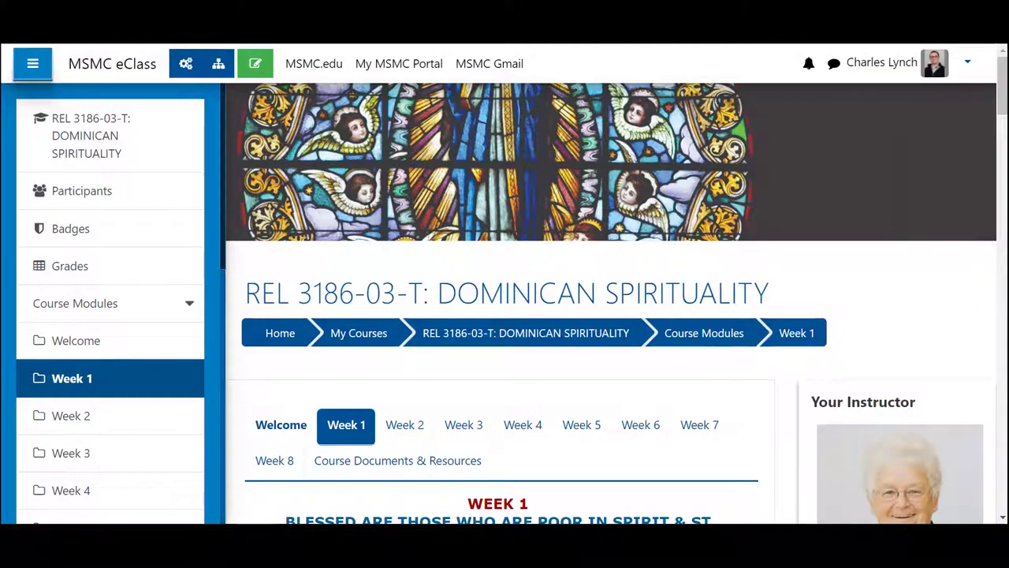
# Turn on course editing and start adding a URL resource at the end of the Week 1 section
pyautogui.click(255, 69)
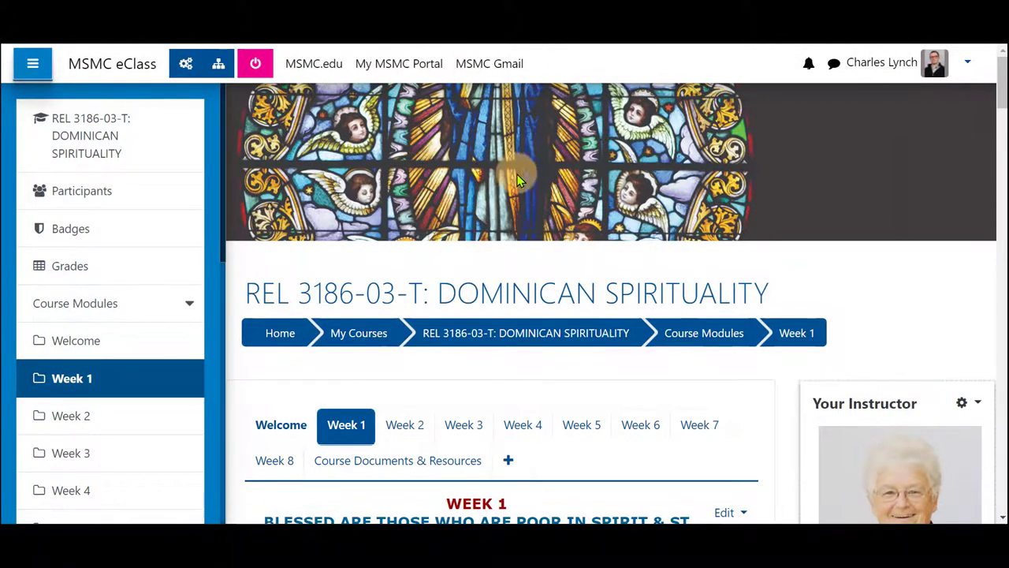
pyautogui.scroll(-1, 598, 266)
pyautogui.scroll(-8, 598, 266)
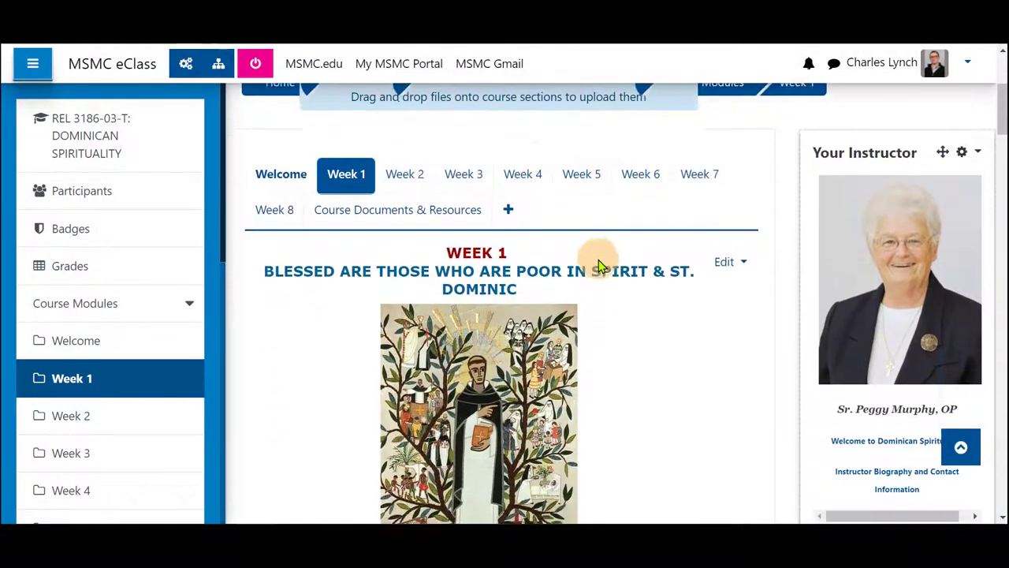
pyautogui.scroll(5, 598, 266)
pyautogui.scroll(-12, 604, 263)
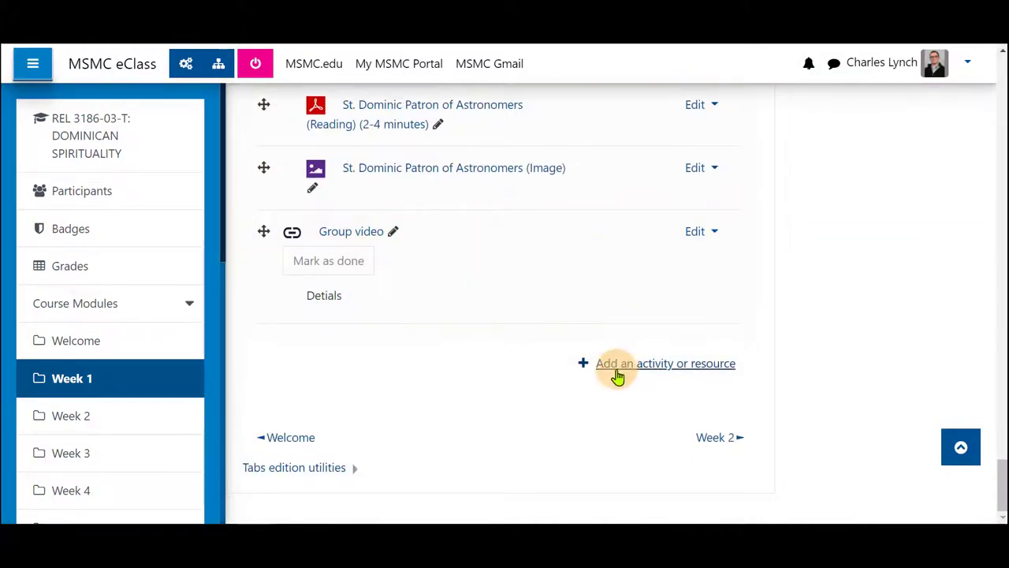
pyautogui.click(615, 372)
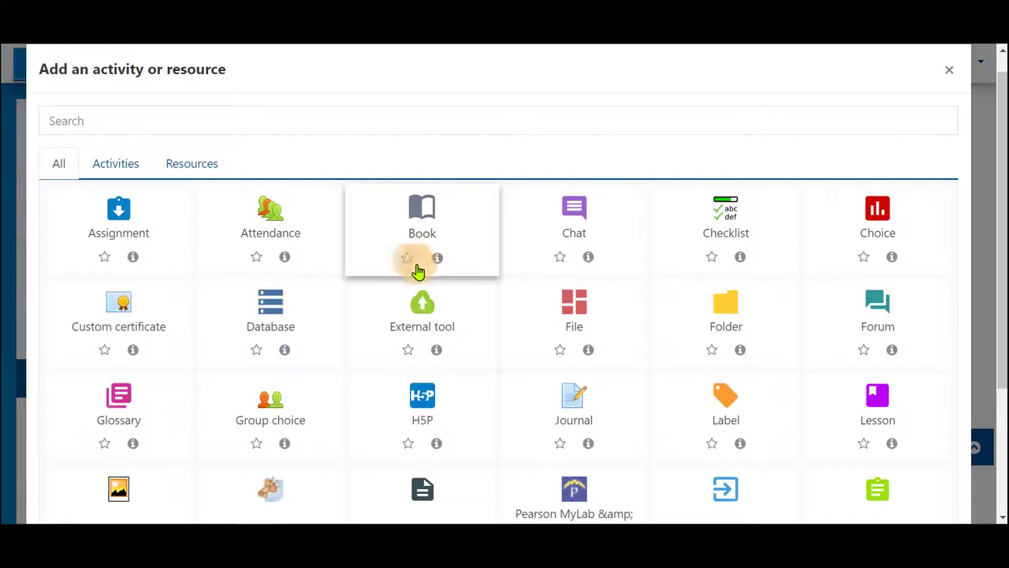
pyautogui.scroll(-3, 524, 356)
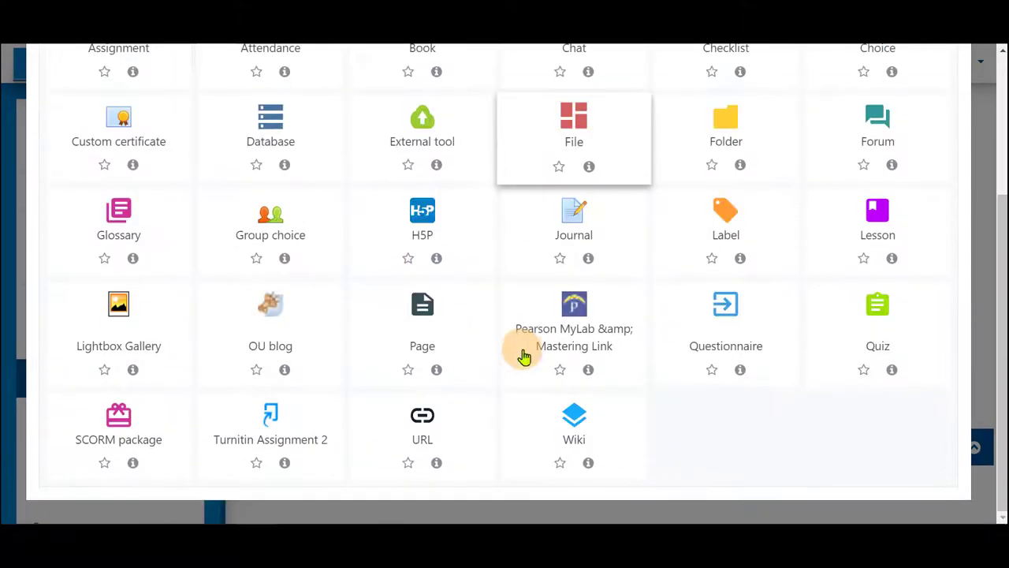
pyautogui.click(418, 433)
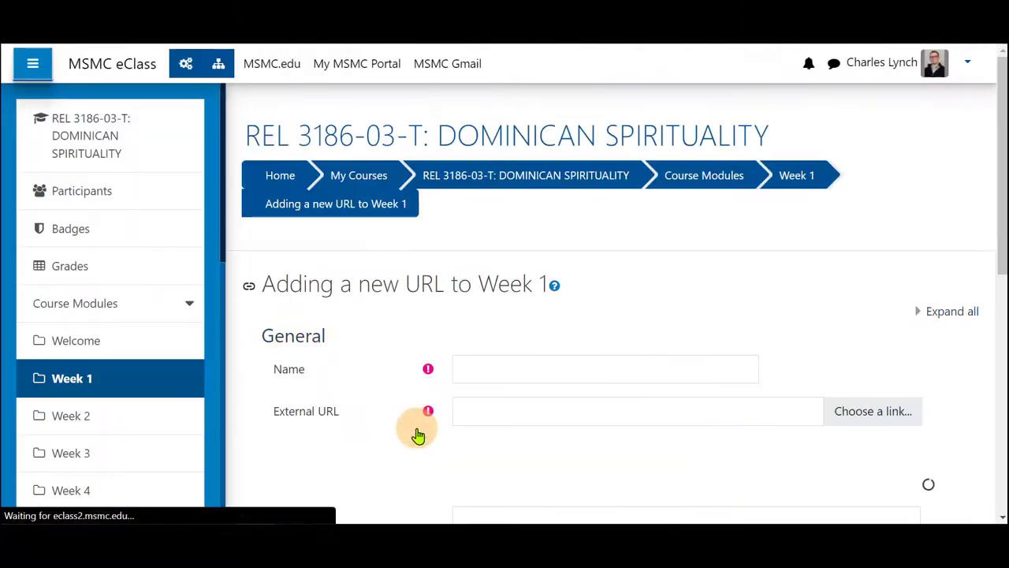
# Name the URL resource "Week 1 Videos and Content" and paste the copied Drive folder link as its external URL
pyautogui.click(499, 368)
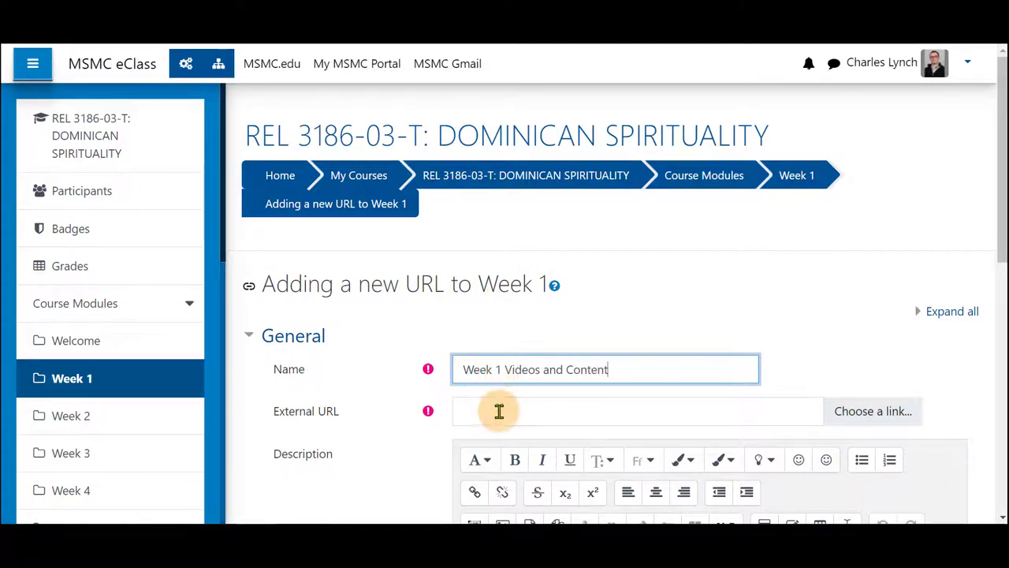
pyautogui.click(498, 410)
pyautogui.rightClick(498, 410)
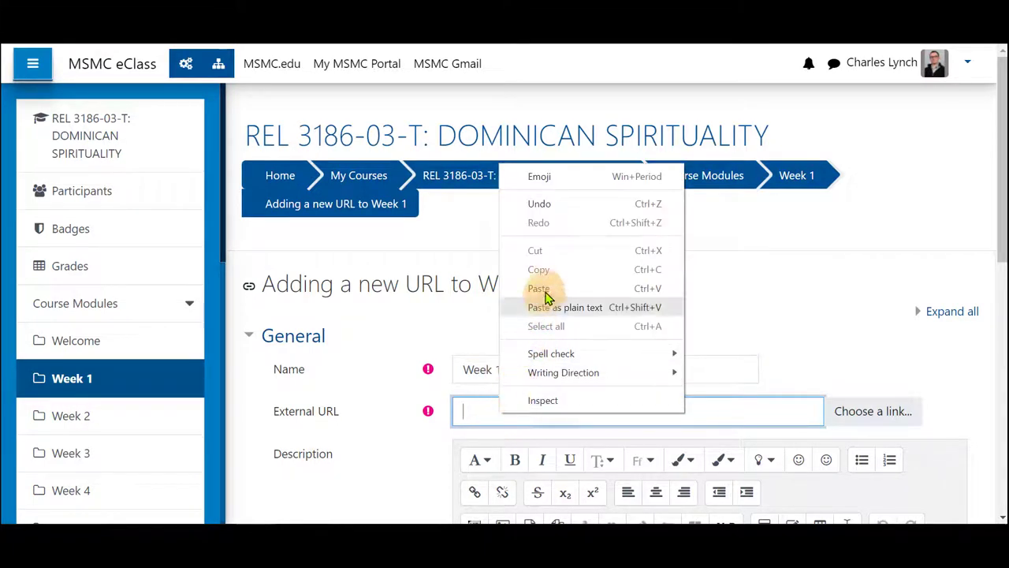
pyautogui.click(552, 292)
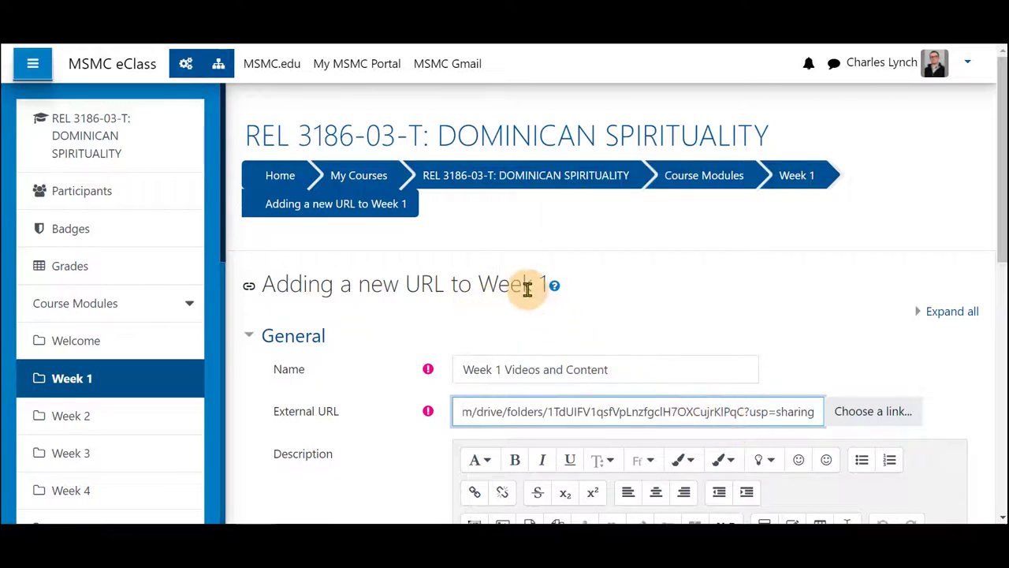
# Keep the URL resource's display setting at New window, then save it and return to the course
pyautogui.scroll(-8, 526, 288)
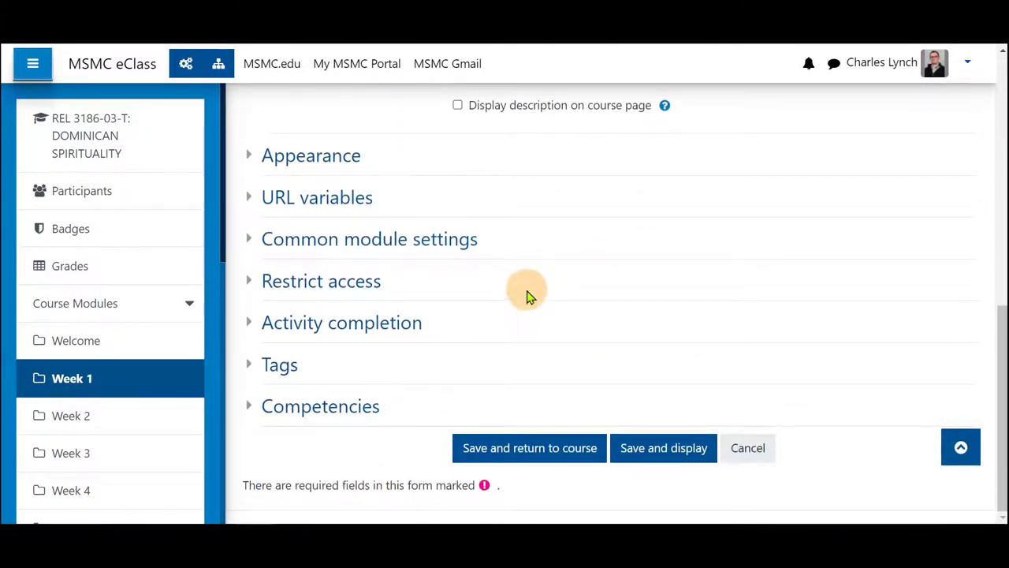
pyautogui.click(312, 158)
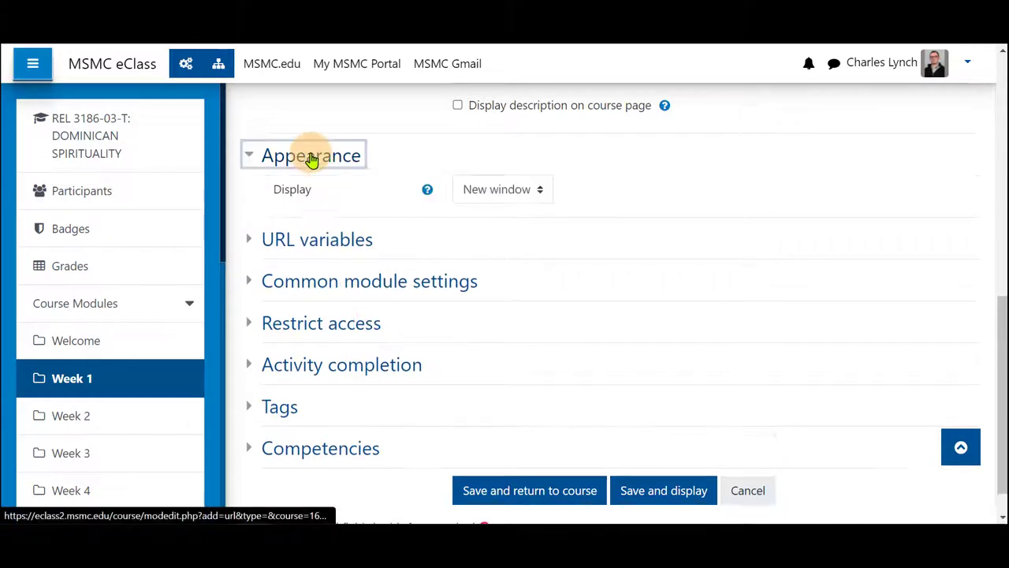
pyautogui.click(511, 197)
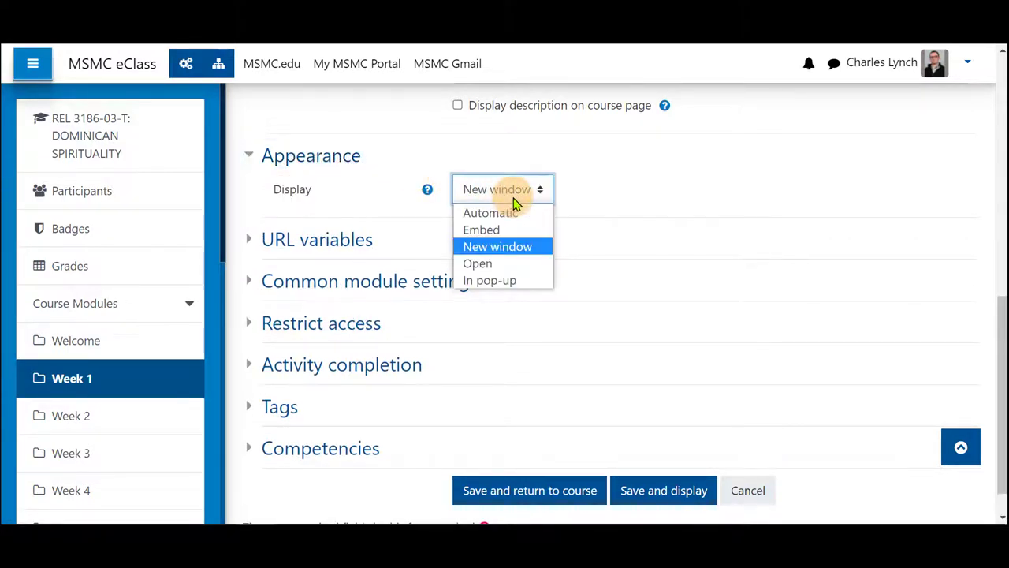
pyautogui.click(513, 197)
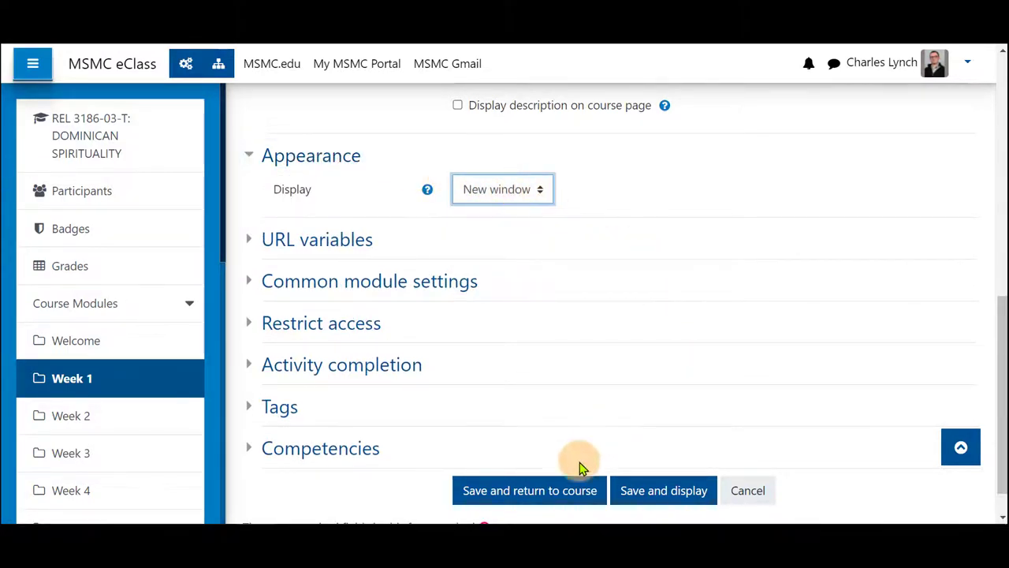
pyautogui.click(550, 496)
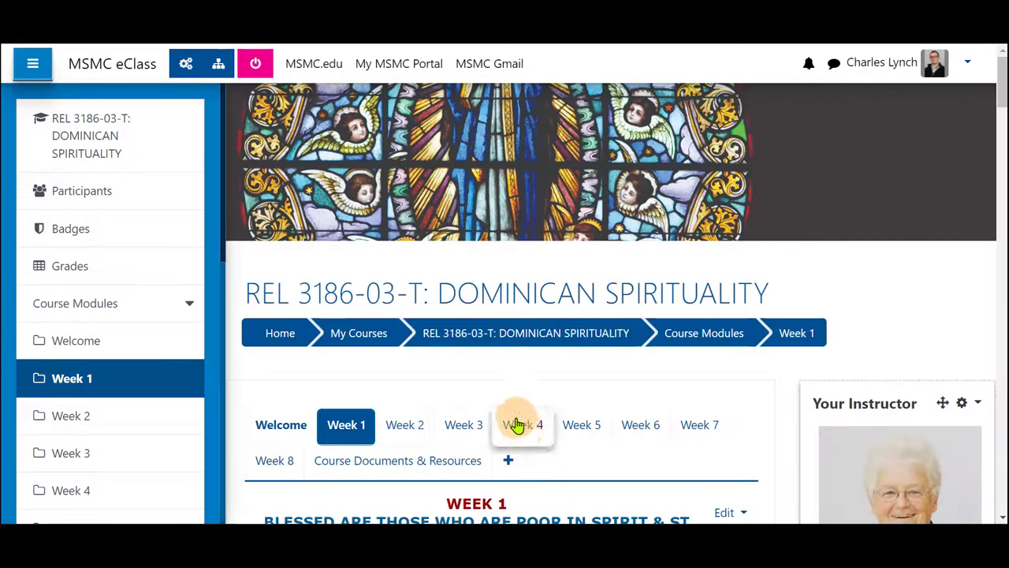
# Test the "Week 1 Videos and Content" link by opening the Drive folder, then return to the course page
pyautogui.scroll(-5, 499, 385)
pyautogui.scroll(-10, 499, 385)
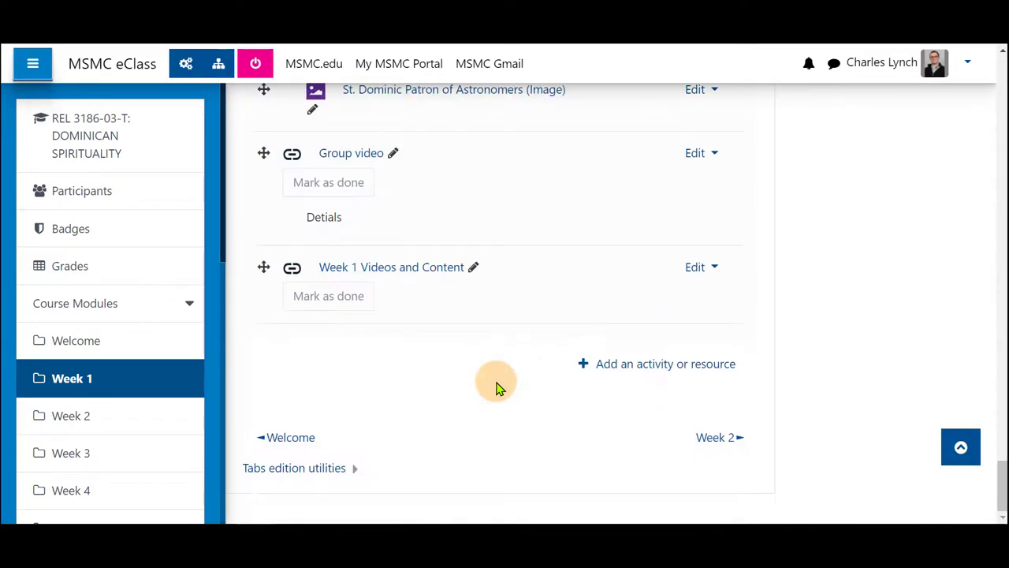
pyautogui.click(403, 274)
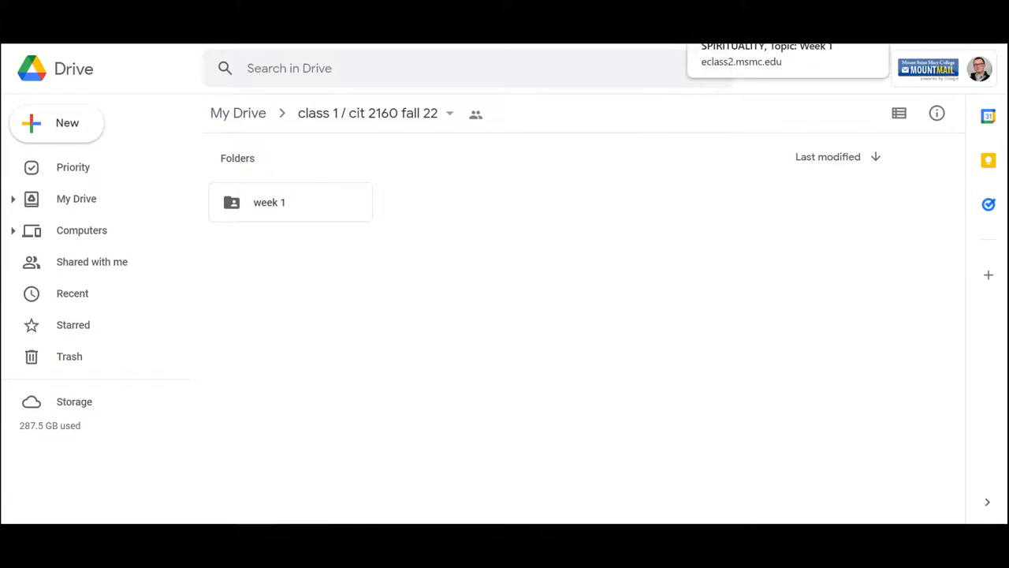
pyautogui.click(741, 44)
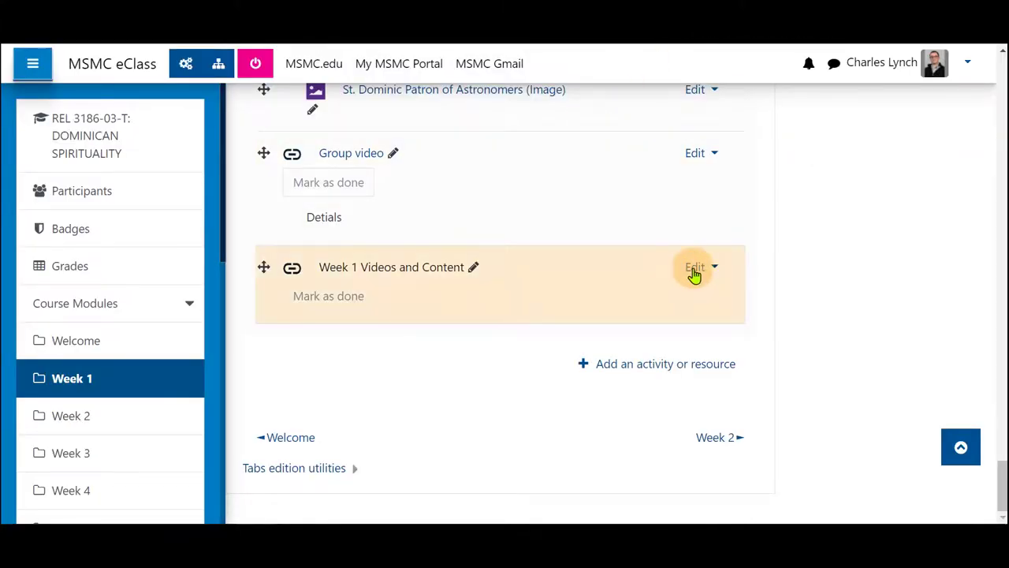
# Add the description "detials" to "Week 1 Videos and Content", enable its display on the course page, and save back to the course
pyautogui.click(694, 270)
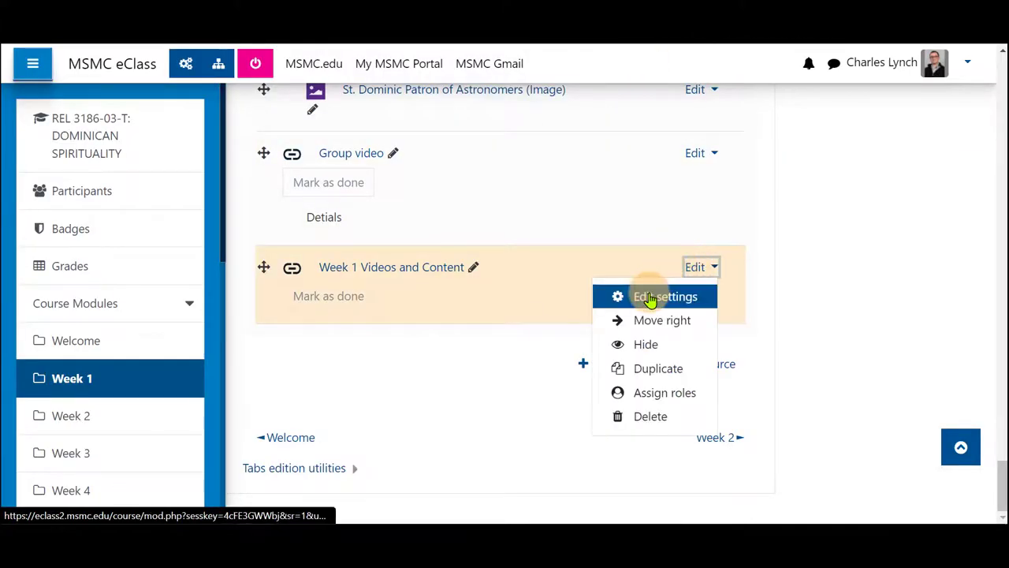
pyautogui.click(650, 297)
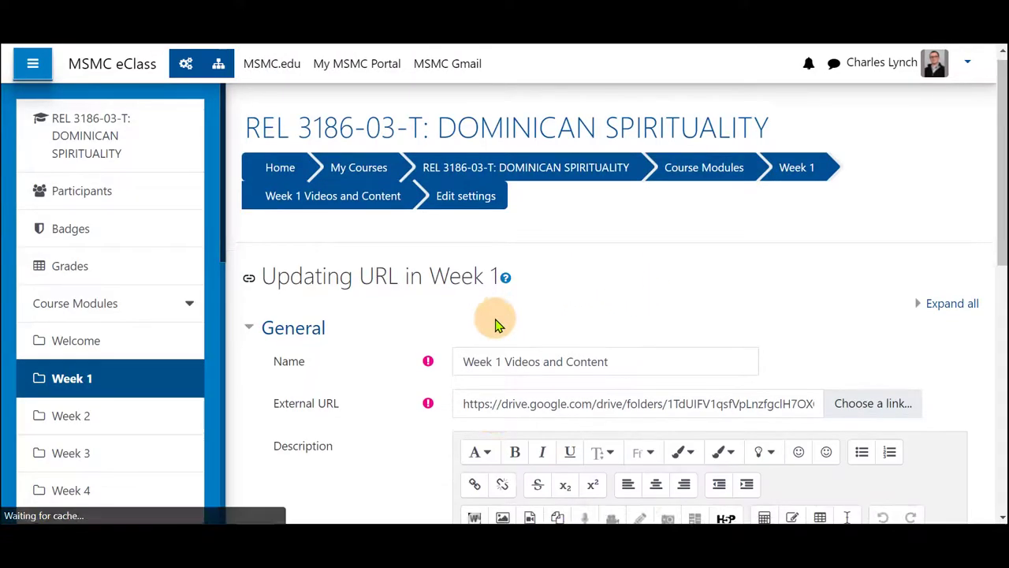
pyautogui.scroll(-3, 500, 323)
pyautogui.scroll(-3, 500, 322)
pyautogui.click(502, 313)
pyautogui.write('detials')
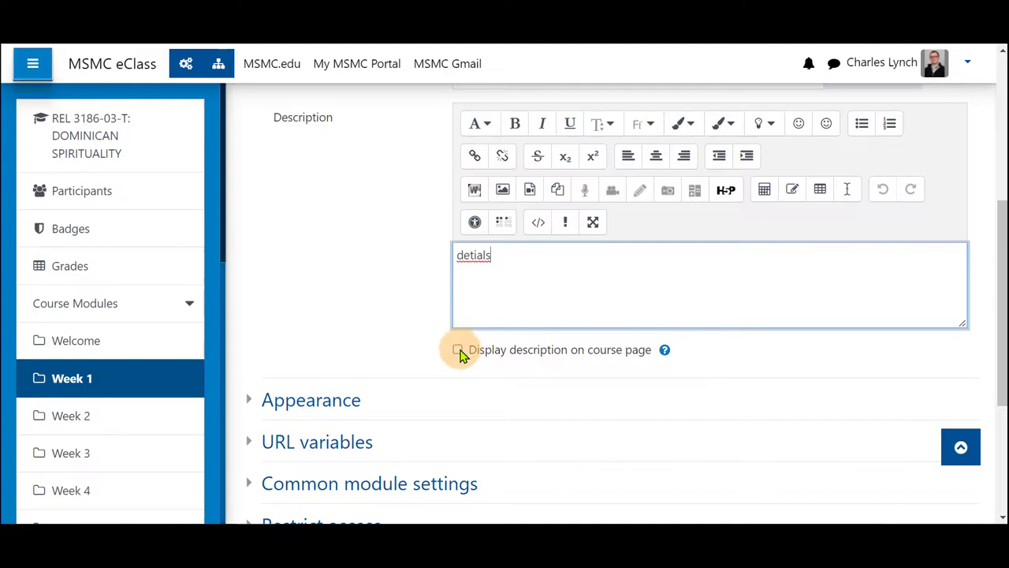
pyautogui.click(457, 349)
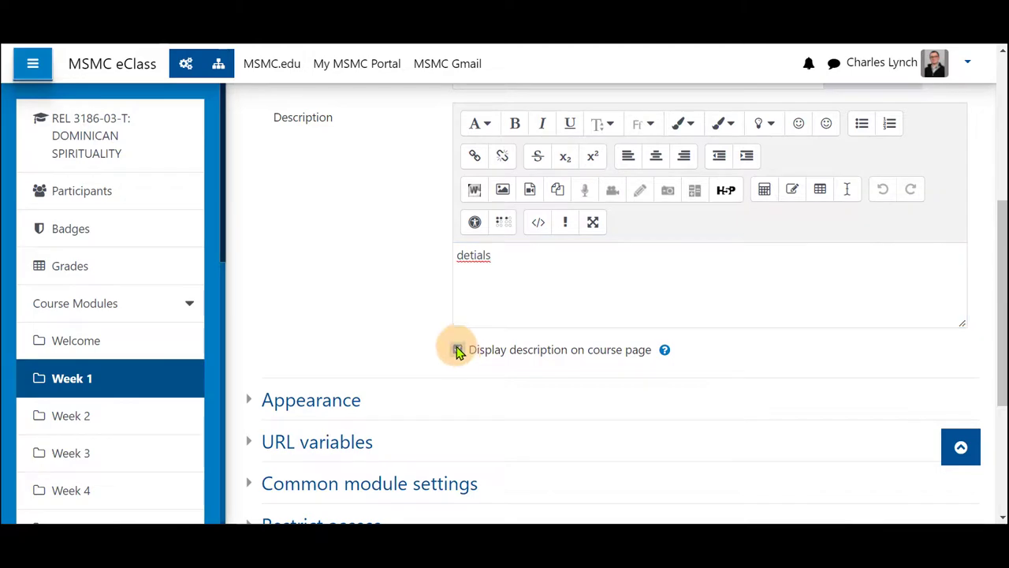
pyautogui.scroll(-3, 443, 295)
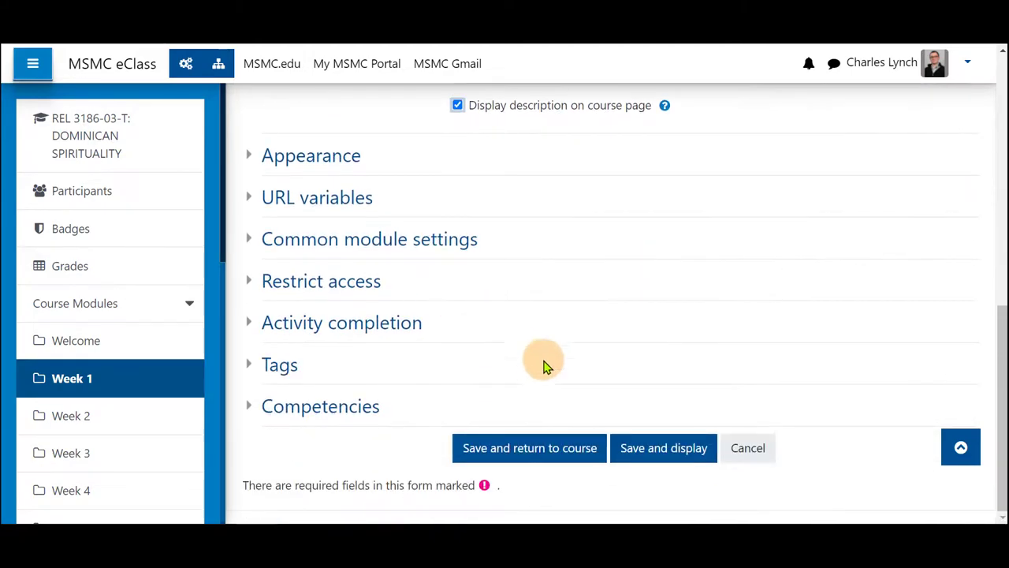
pyautogui.click(597, 450)
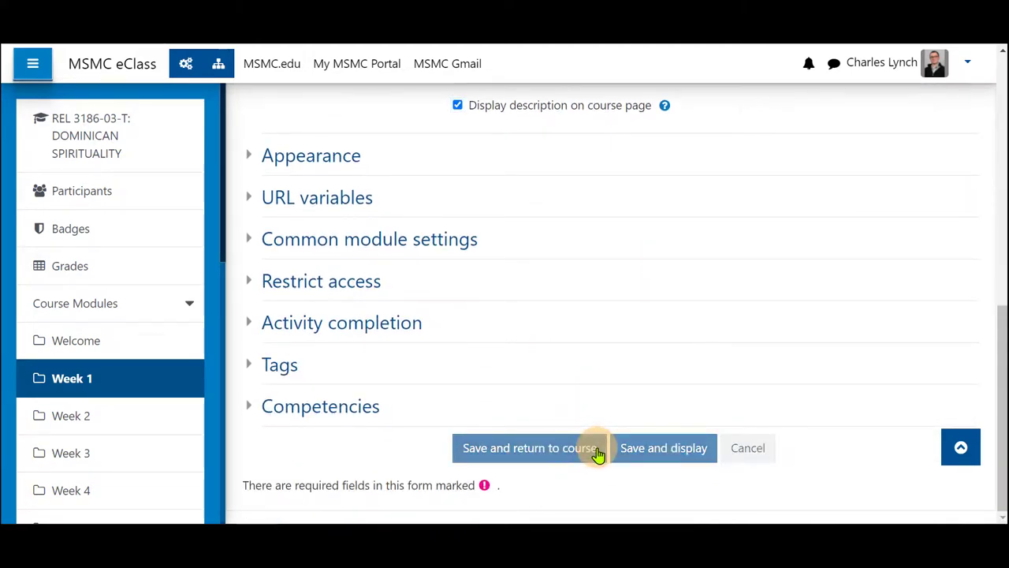